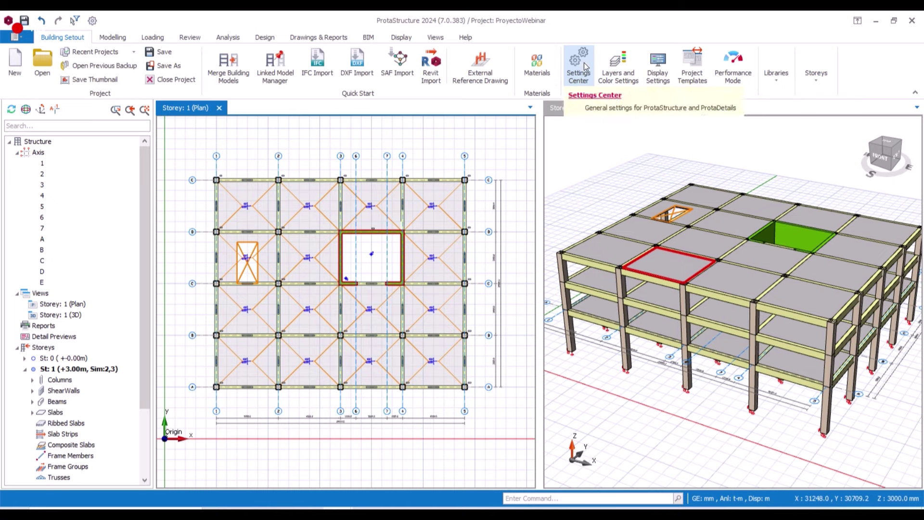
Open the general settings and examine the unit and format table and the ProtaStructure Environment options, including the angle, length and eccentricity steps
left_click(93, 21)
left_click_drag(368, 66, 398, 69)
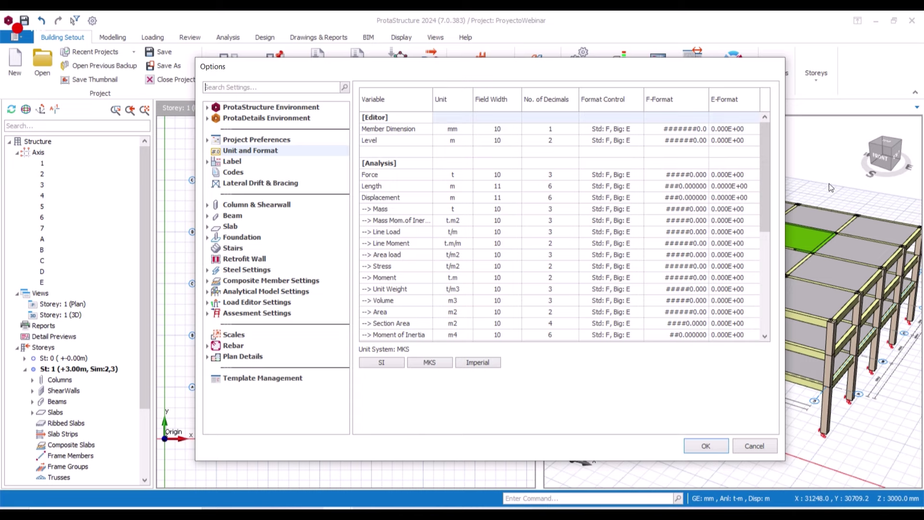
mouse_move(766, 166)
left_mouse_down()
mouse_move(776, 269)
mouse_move(782, 188)
mouse_move(773, 162)
left_mouse_up()
mouse_move(769, 145)
left_mouse_down()
mouse_move(787, 255)
mouse_move(759, 203)
mouse_move(766, 139)
left_mouse_up()
left_click(236, 108)
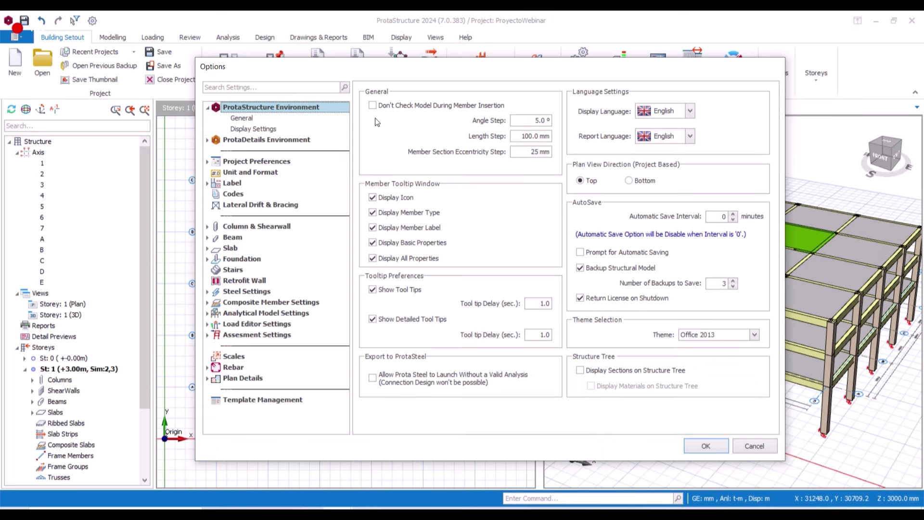
left_click_drag(552, 68, 525, 48)
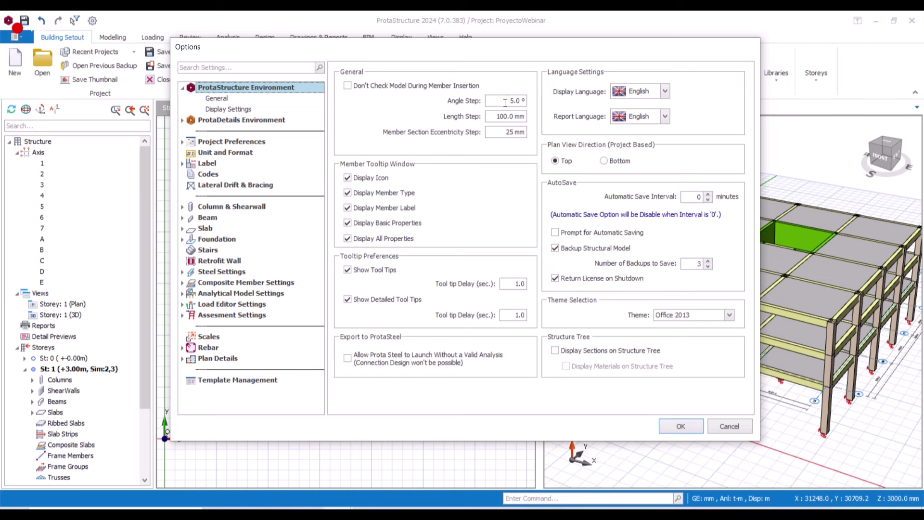
left_click(503, 131)
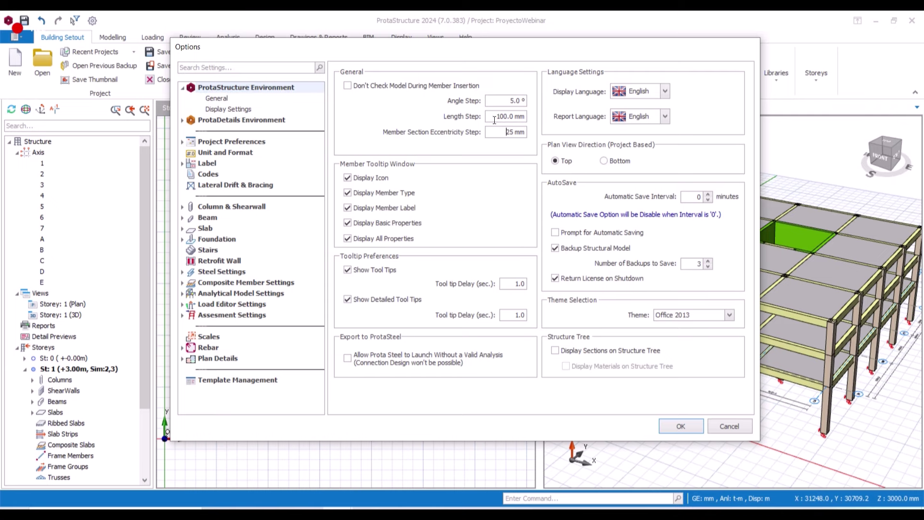
left_click_drag(482, 47, 453, 40)
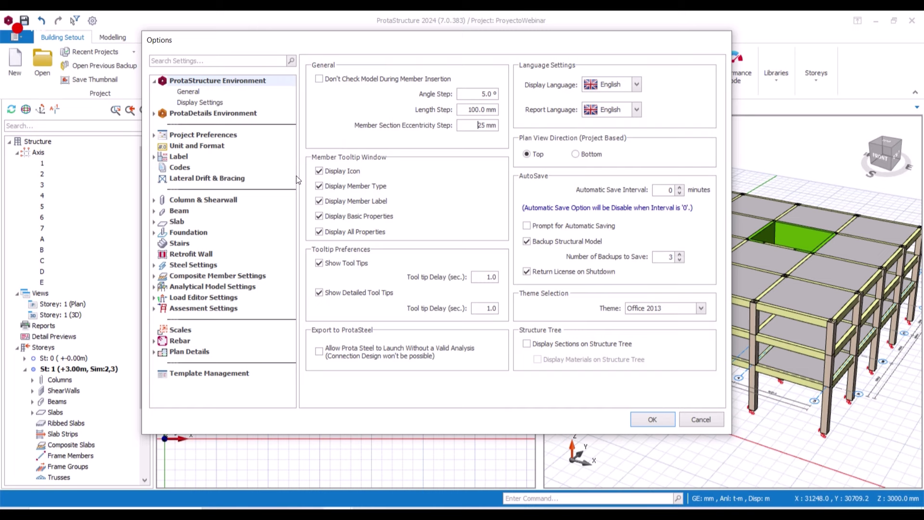
Review the available display and report languages, and set the automatic save interval to 10 minutes
left_click(637, 86)
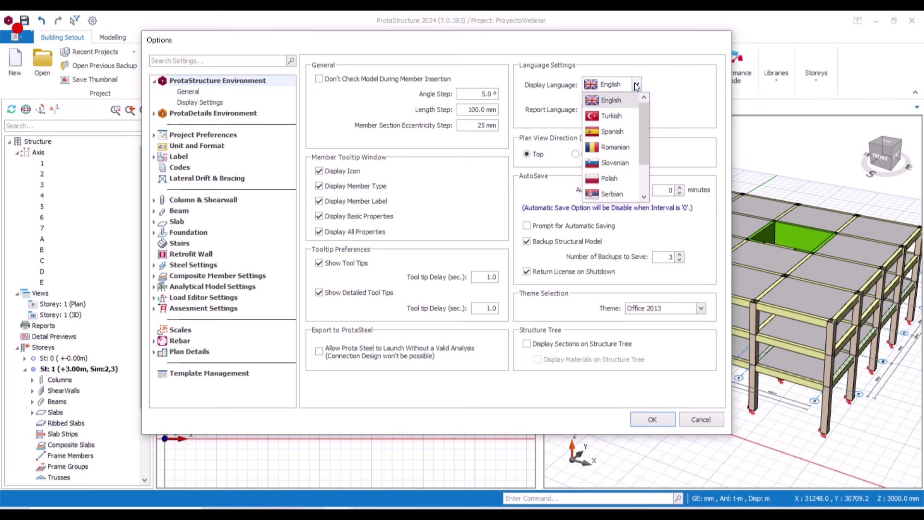
mouse_move(642, 111)
left_mouse_down()
mouse_move(642, 140)
mouse_move(643, 100)
left_mouse_up()
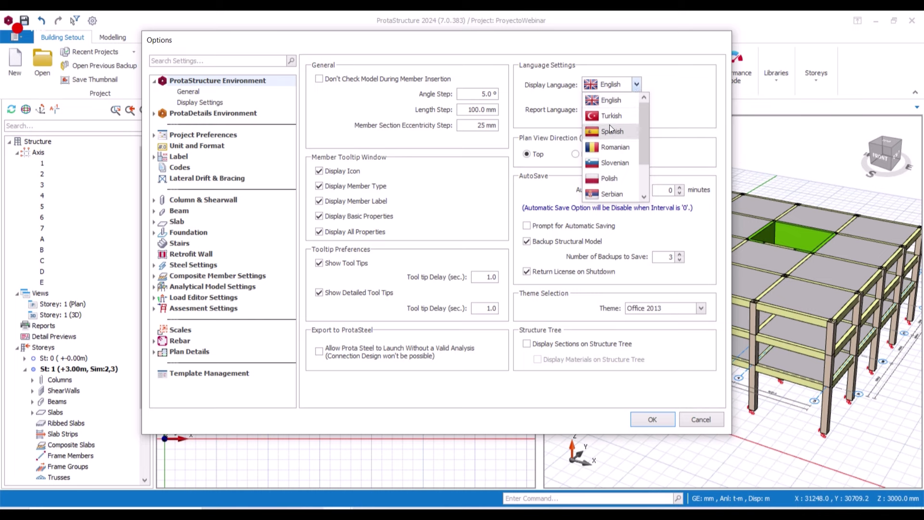
left_click(667, 106)
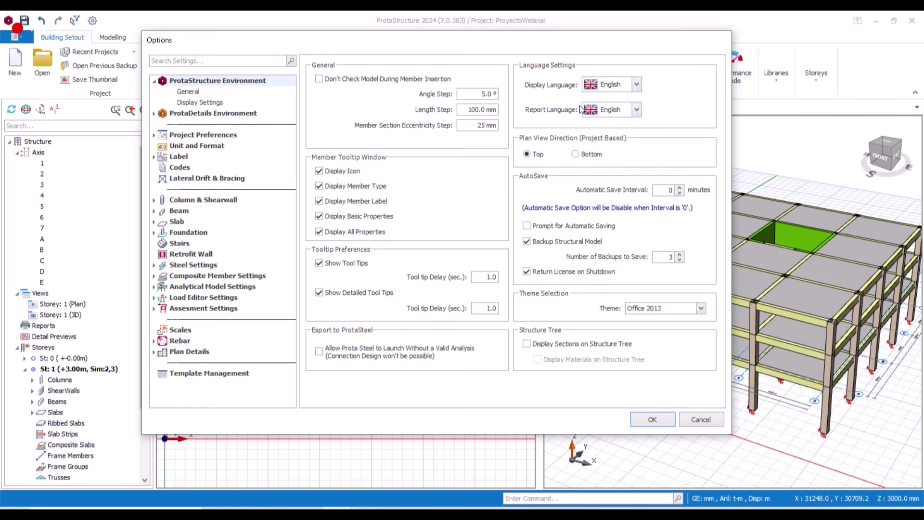
left_click(637, 110)
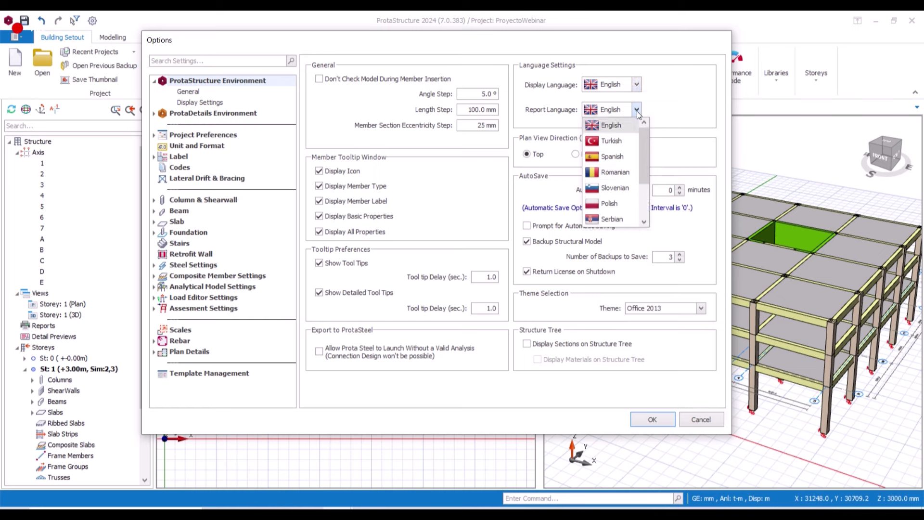
left_click_drag(646, 163, 637, 126)
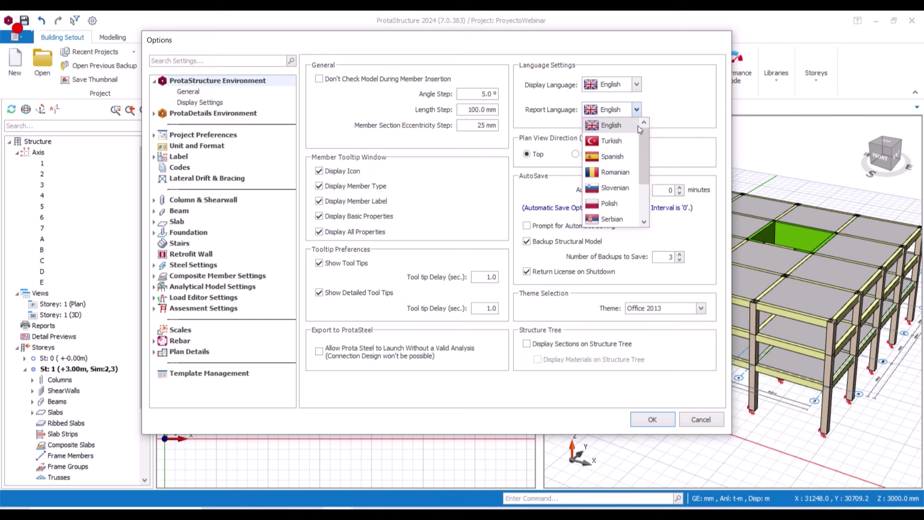
left_click(666, 107)
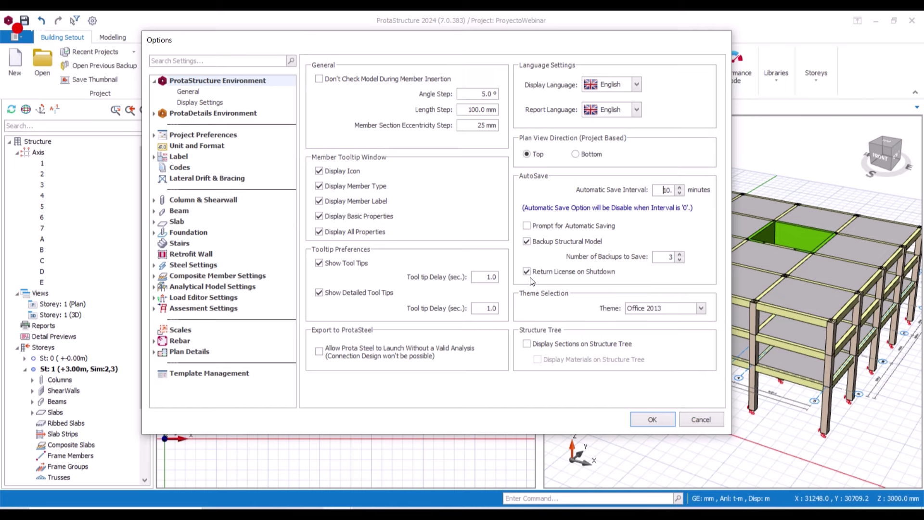
Change the interface theme to The Bezier and apply the settings
left_click(702, 308)
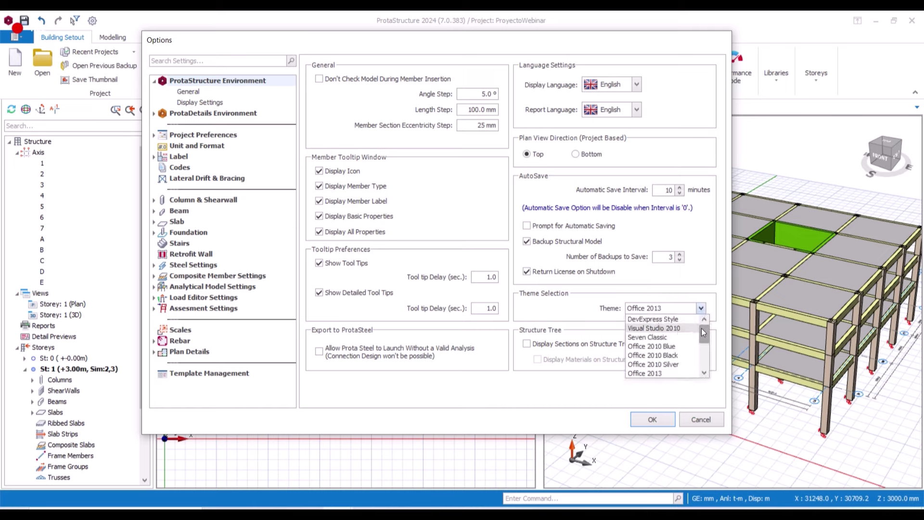
left_click_drag(702, 332, 703, 357)
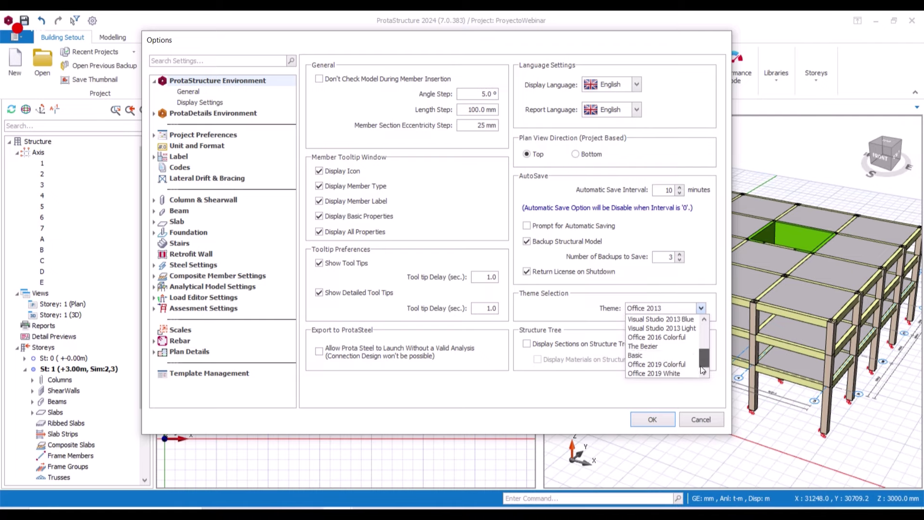
left_click(650, 347)
left_click(647, 417)
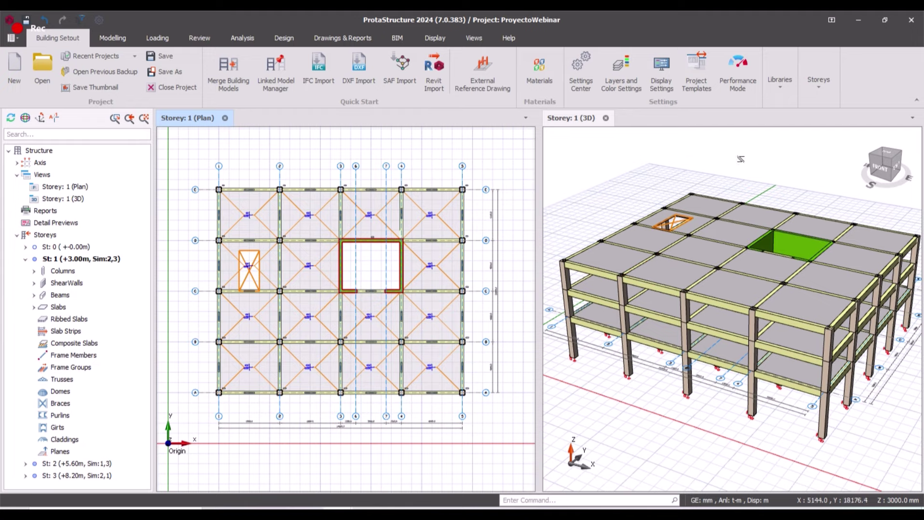
Reopen the settings, switch the interface theme to Office 2013 and apply it
left_click(96, 23)
left_click(726, 332)
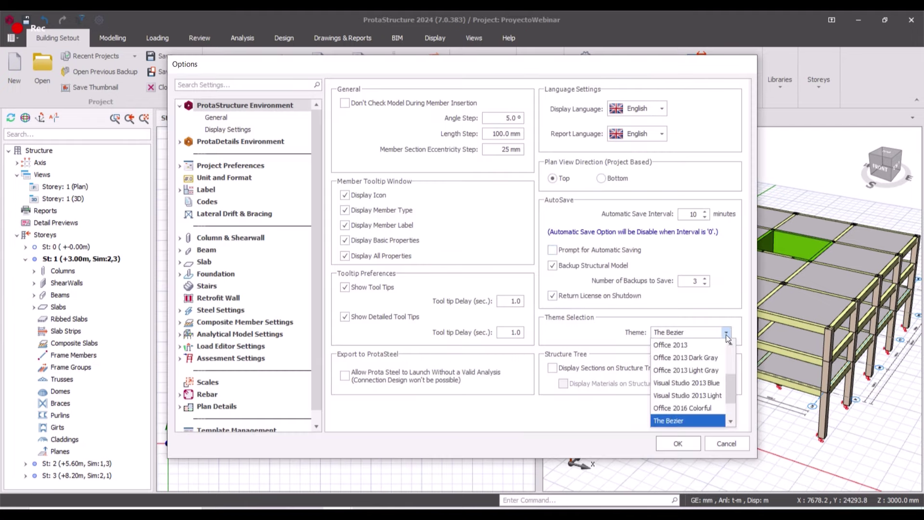
left_click(674, 345)
left_click(678, 443)
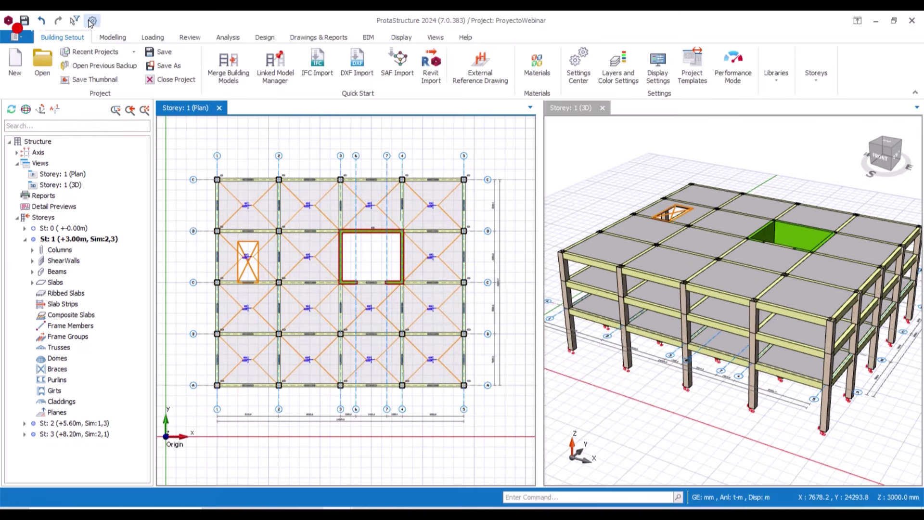
Set the grid step in the ProtaStructure display settings to 500 mm, apply it and check the grid in the plan view
left_click(91, 21)
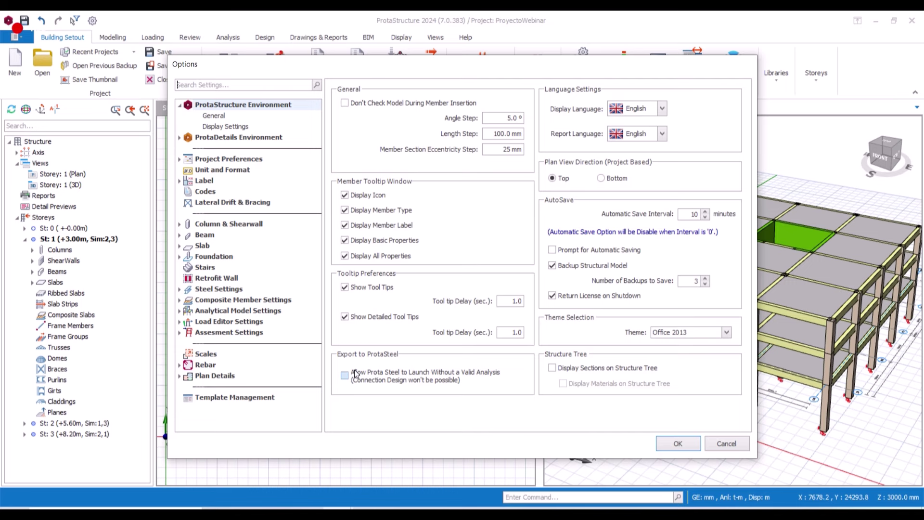
left_click(218, 125)
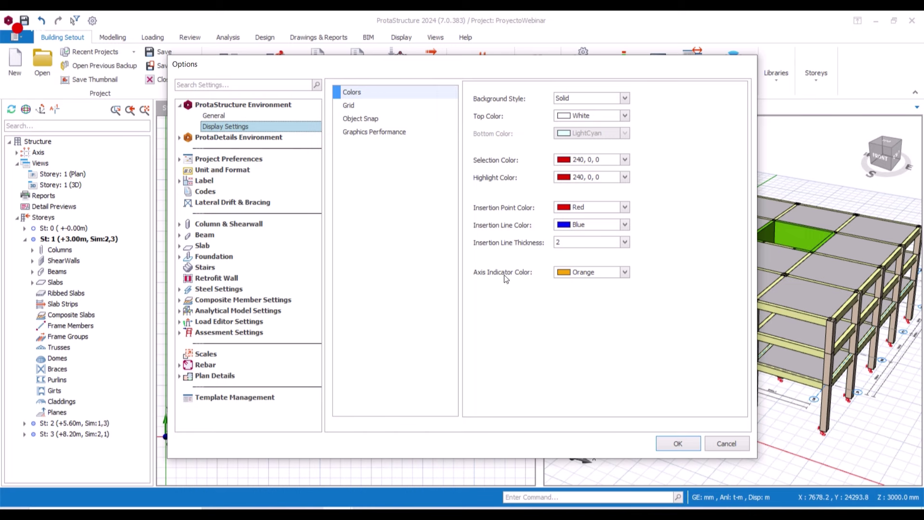
left_click(350, 107)
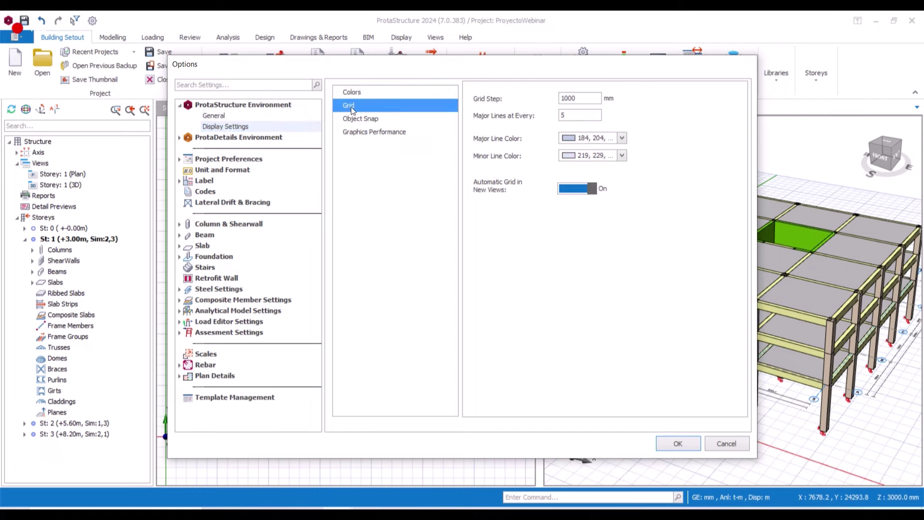
left_click_drag(364, 66, 475, 195)
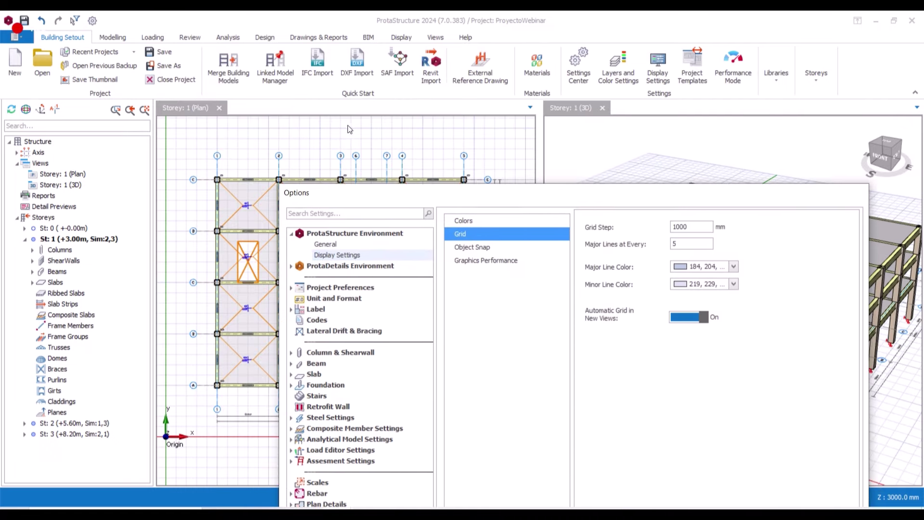
double_click(694, 227)
type("500")
left_click_drag(627, 201, 705, 190)
left_click_drag(576, 183, 598, 21)
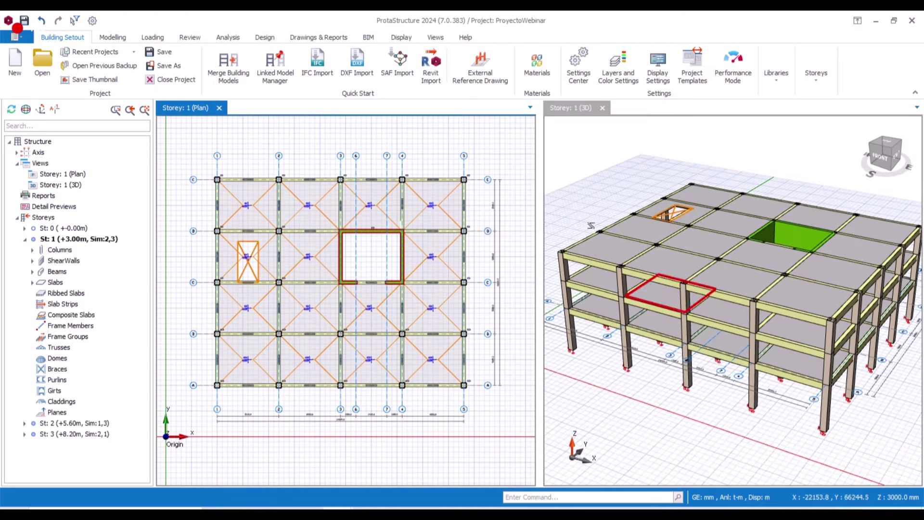
scroll(326, 139, "up", 5)
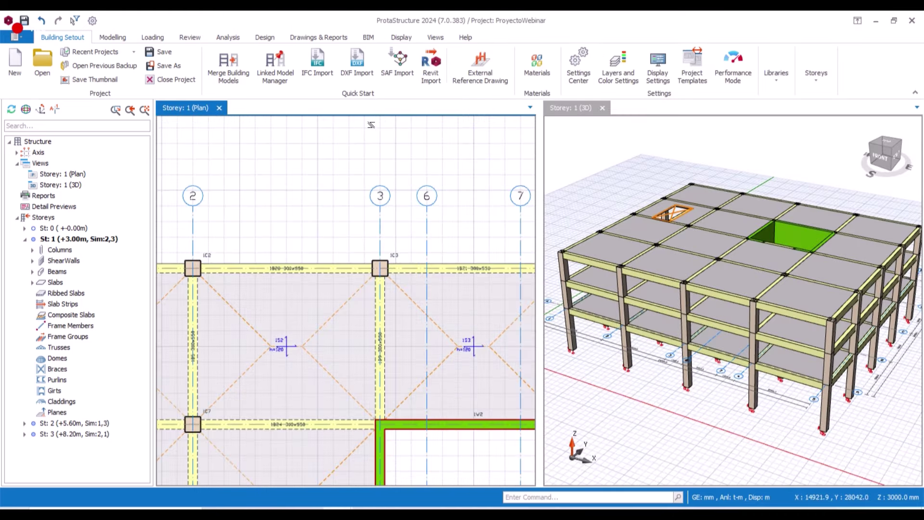
scroll(344, 176, "down", 4)
scroll(342, 179, "down", 1)
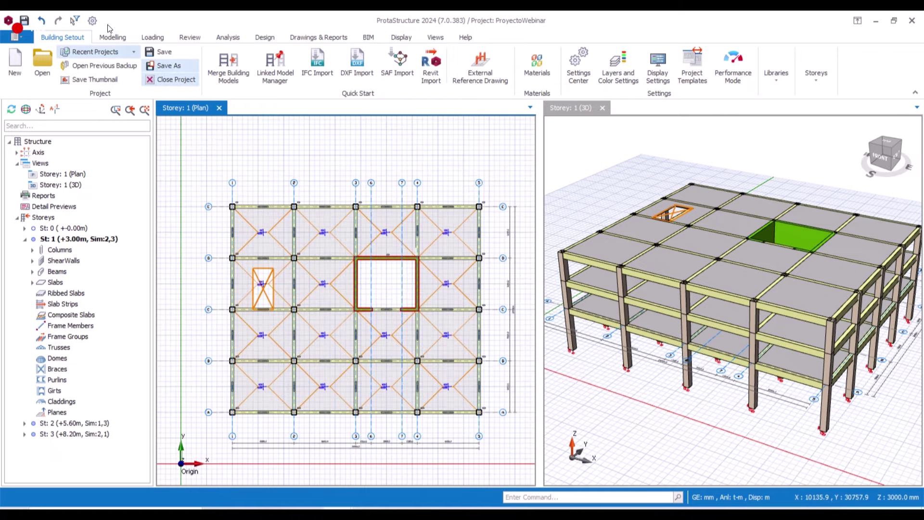
Reopen the settings and examine the ProtaStructure object snap and graphics performance options
left_click(92, 21)
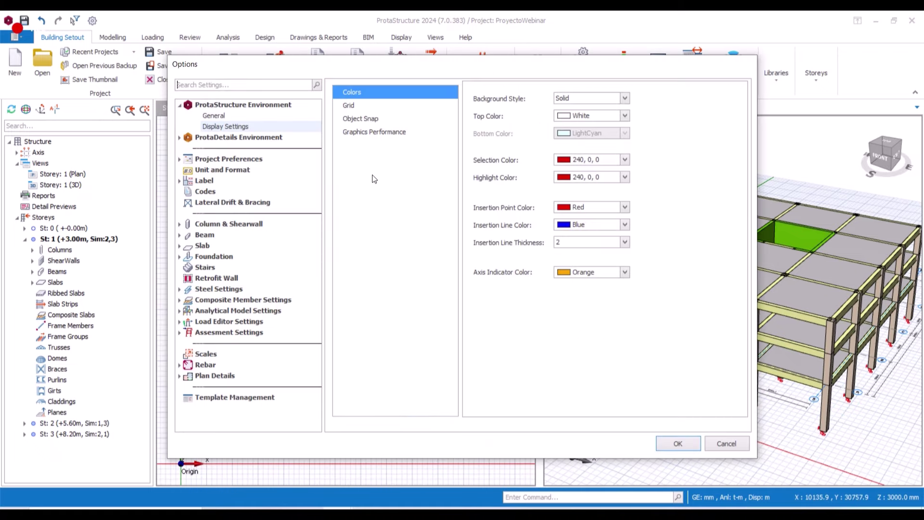
left_click(356, 120)
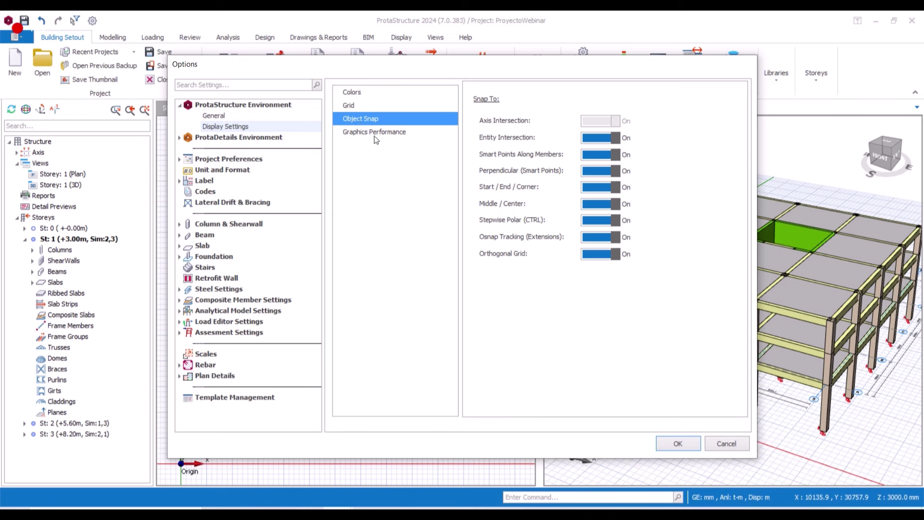
left_click(362, 132)
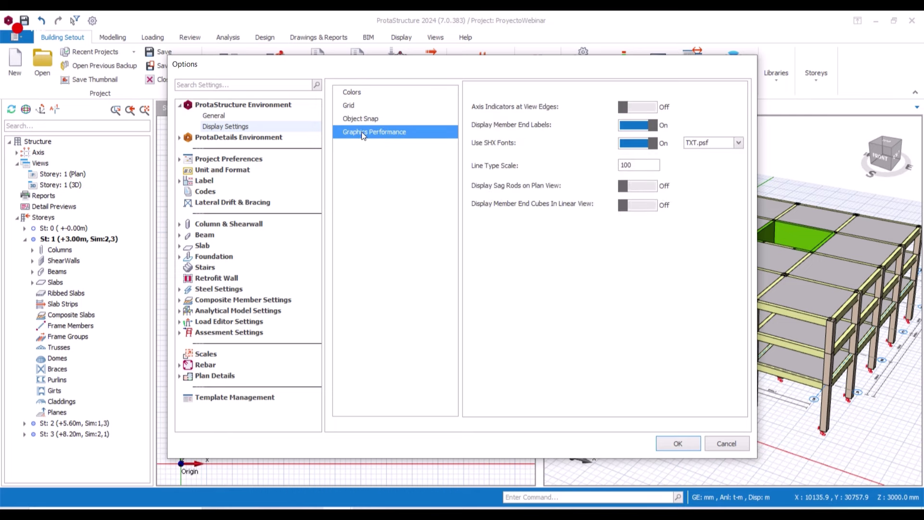
Examine the ProtaDetails Environment settings for display, mouse and cursor, default line weight, object snap and other options
left_click(219, 137)
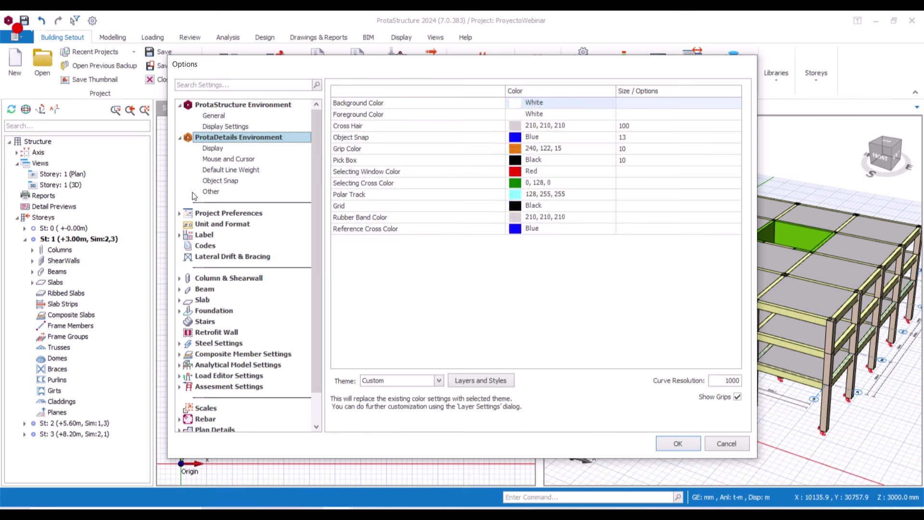
left_click(216, 150)
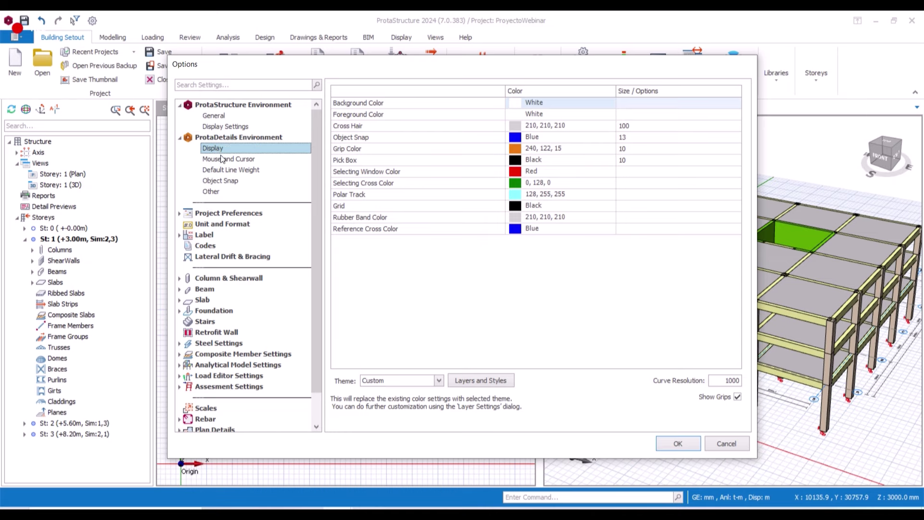
left_click(222, 160)
left_click(225, 170)
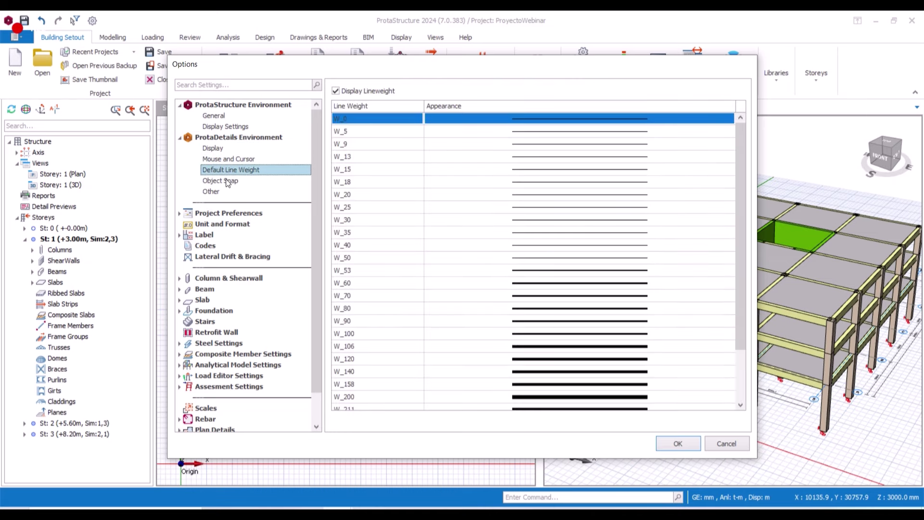
left_click(211, 160)
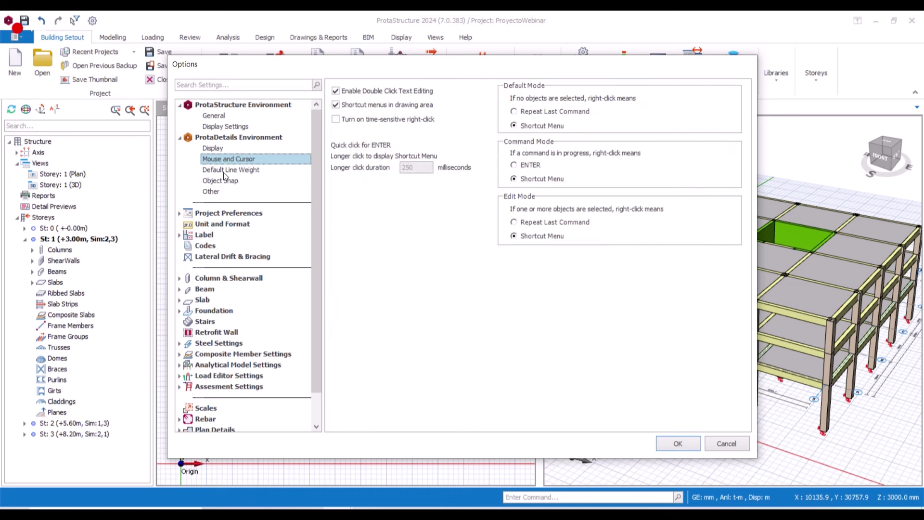
left_click(223, 171)
left_click(222, 182)
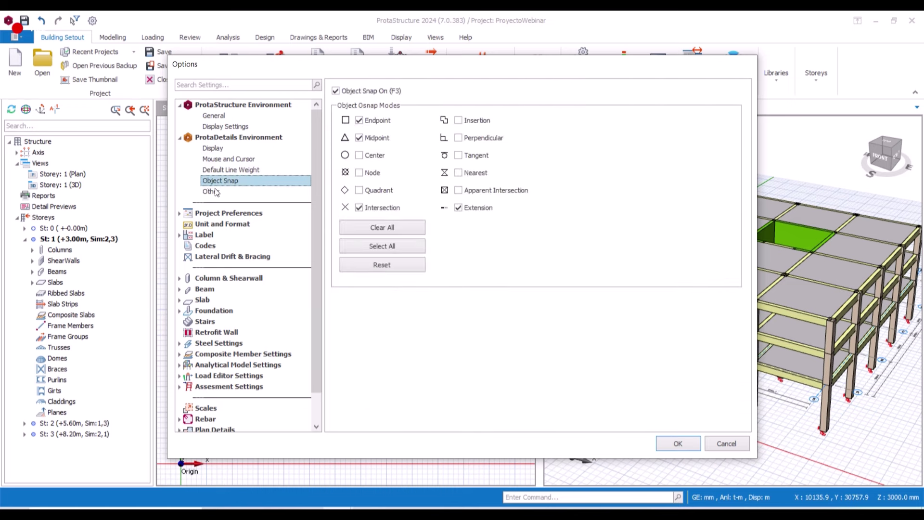
left_click(213, 193)
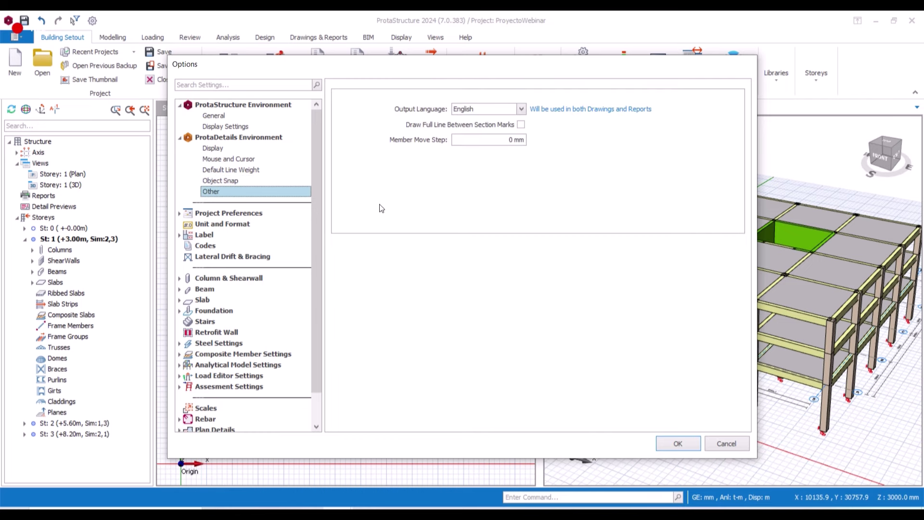
Review the consultant and project title fields in Project Preferences and the member statistics chart by storey
left_click(218, 215)
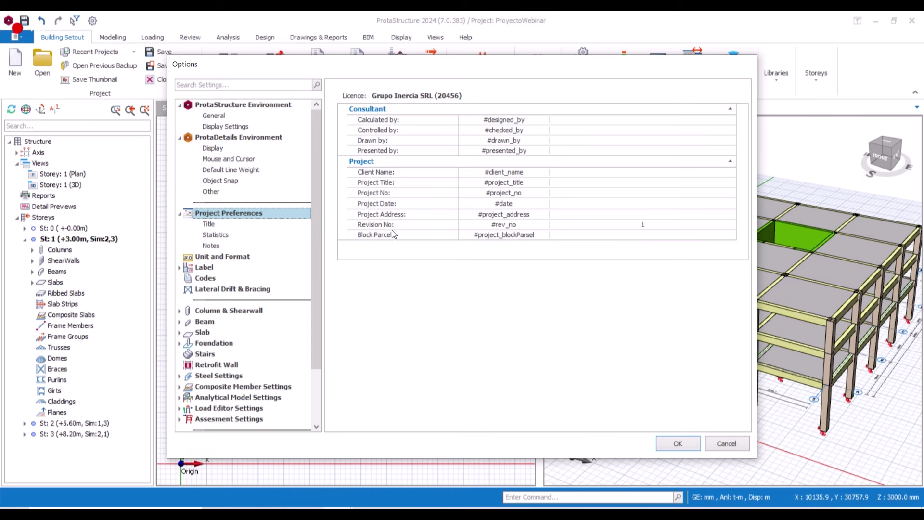
left_click(633, 122)
left_click(633, 131)
left_click(634, 149)
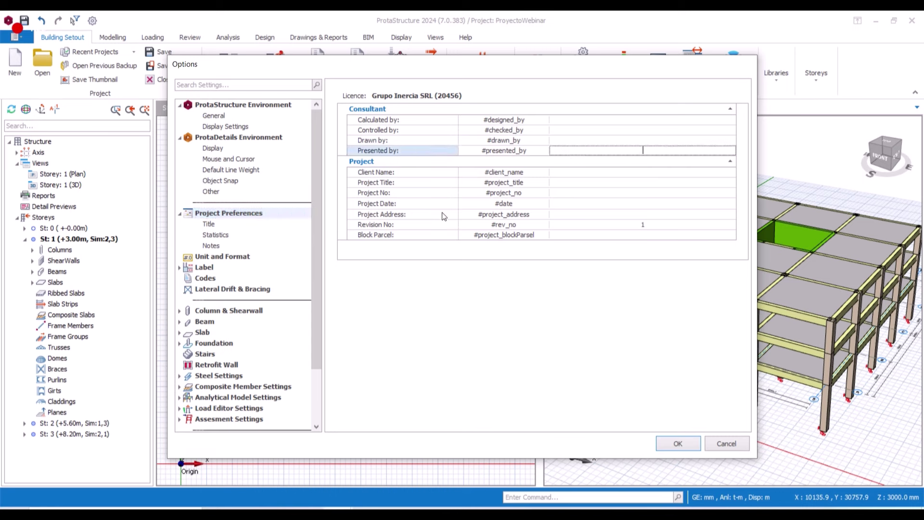
left_click(212, 225)
left_click(219, 235)
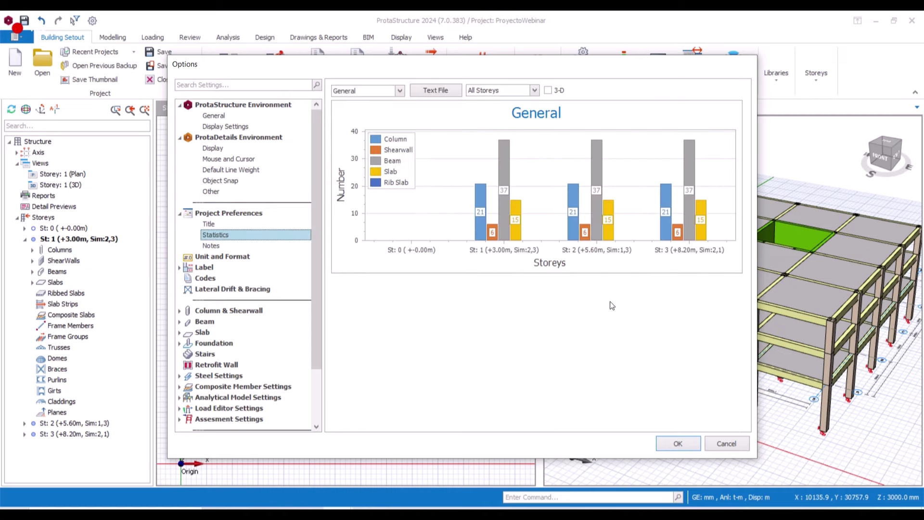
Review the project notes page and the Unit and Format table for editor and analysis variables
mouse_move(538, 219)
left_click(215, 246)
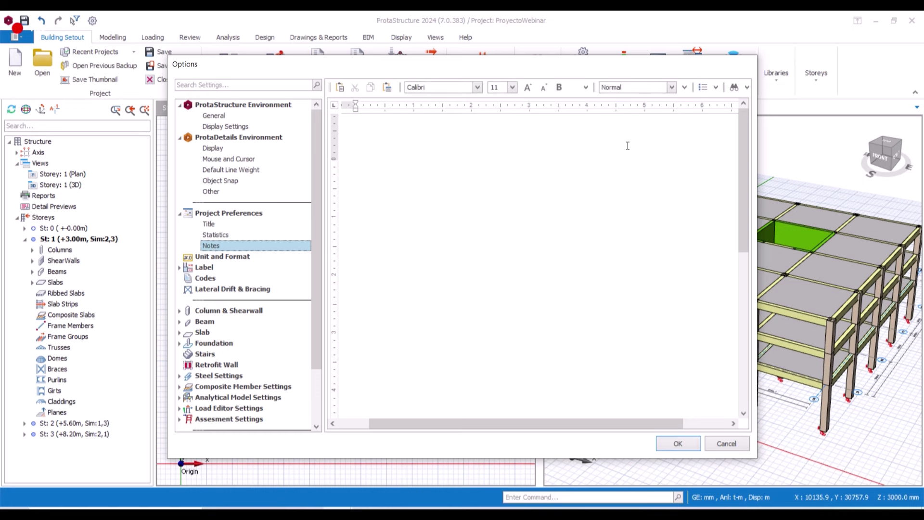
left_click(210, 257)
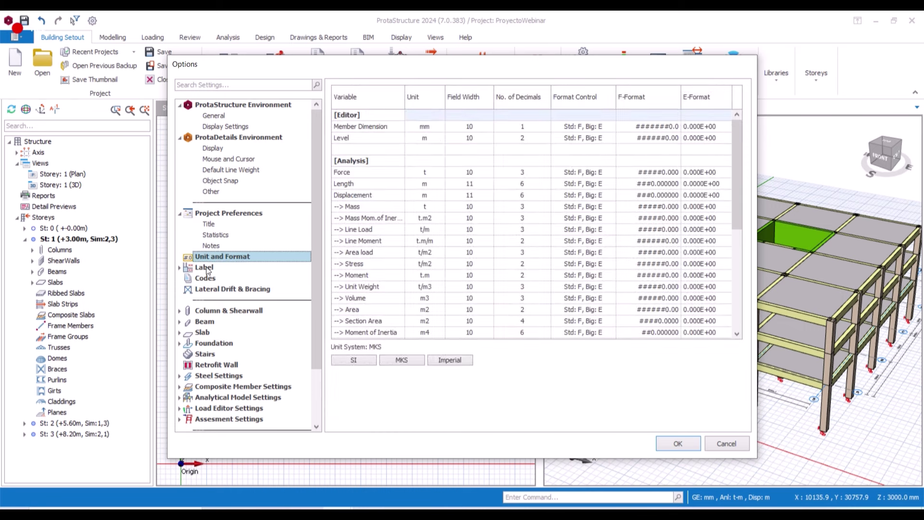
Try the H x B order for beam dimensions in the label settings and switch it back to B x H
left_click(204, 268)
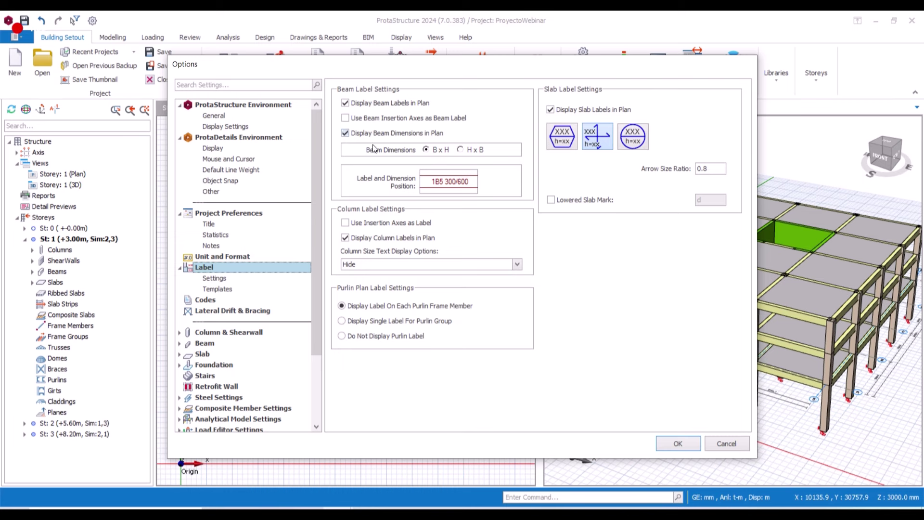
left_click(461, 149)
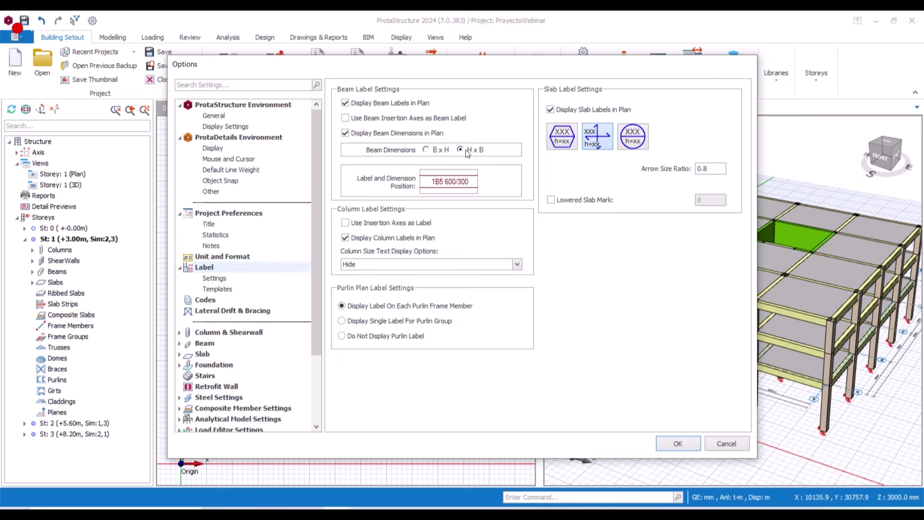
left_click(427, 150)
Try V as the beam label character in the member label templates and restore it to B
left_click(218, 289)
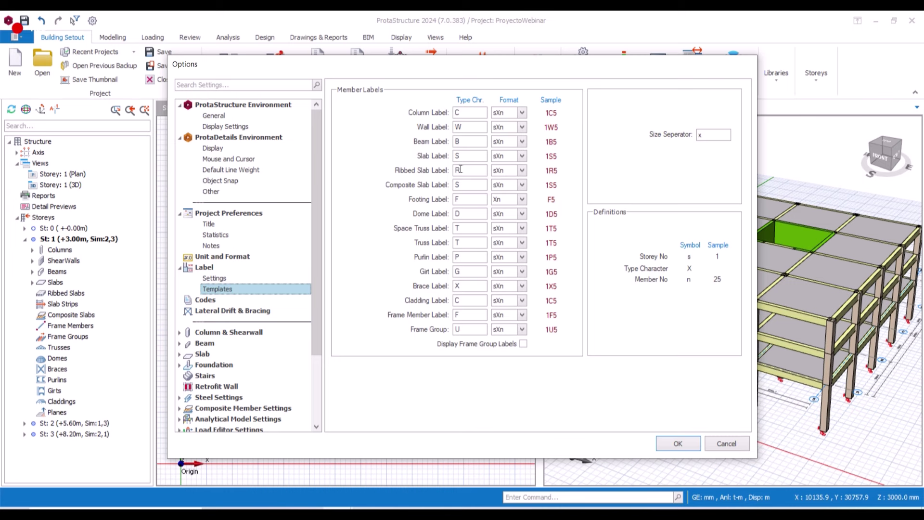
left_click(463, 143)
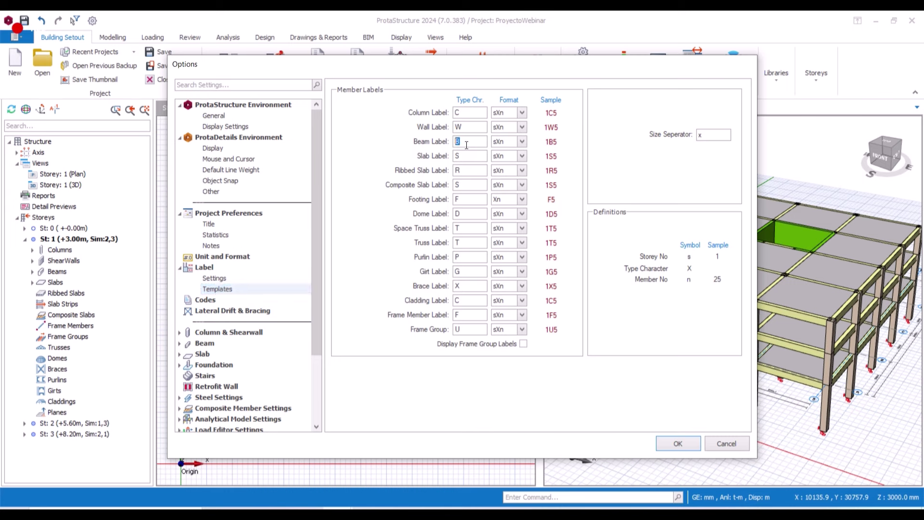
type("V")
type("B")
key("shift+Home")
type("V")
key("shift+Home")
type("B")
Review the available design codes, picking ACI 318 [2019] for concrete design and IBC for earthquake
left_click(204, 300)
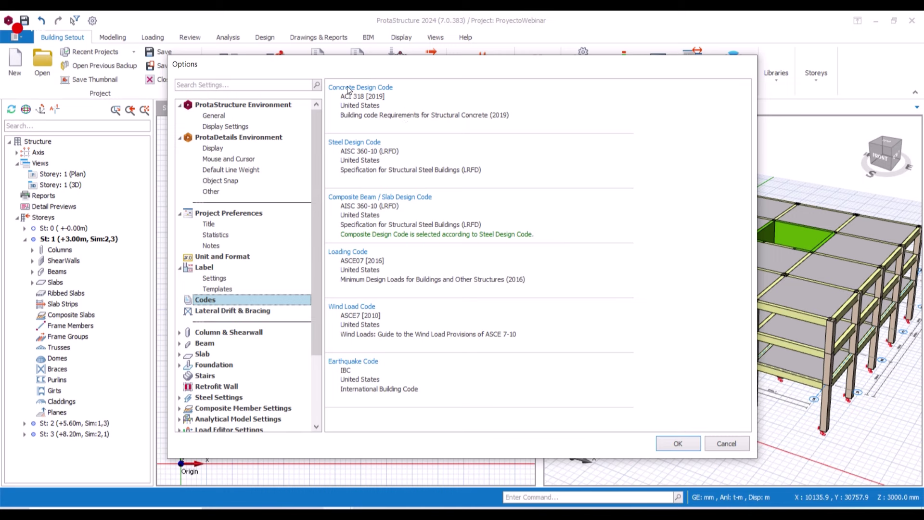
double_click(377, 88)
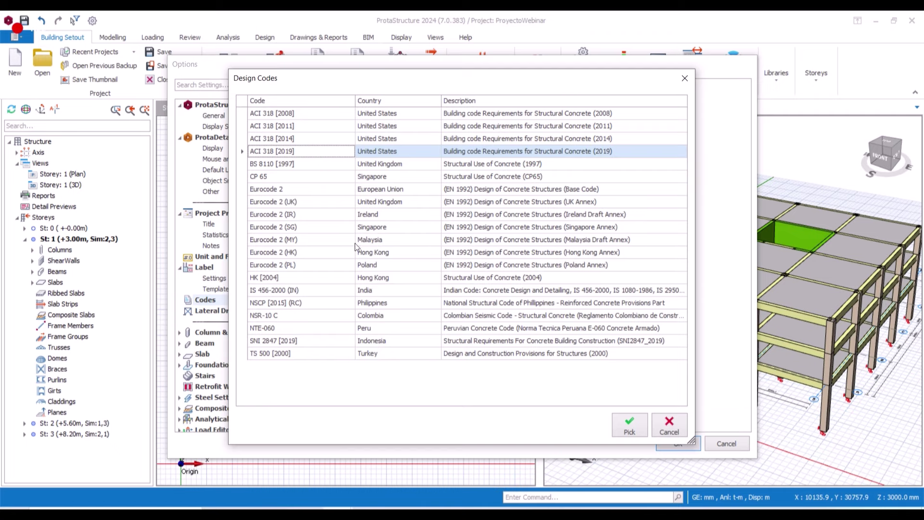
left_click(618, 424)
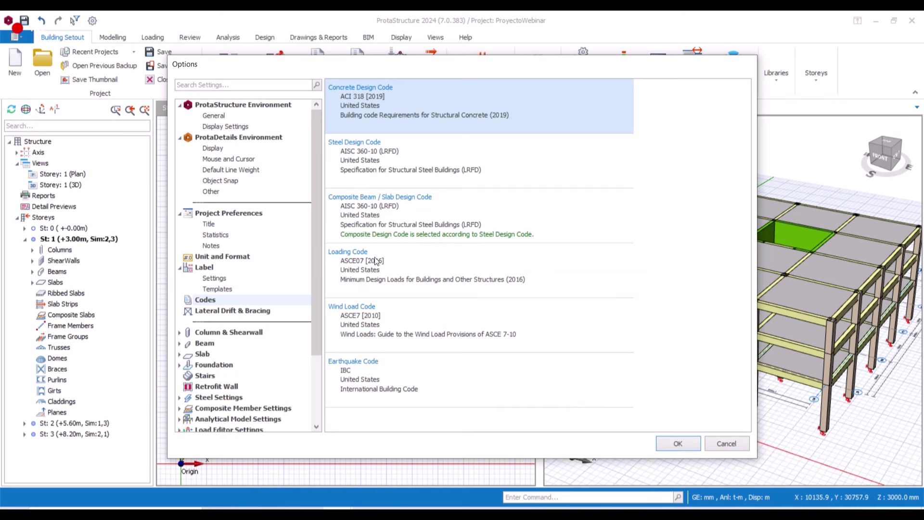
left_click(365, 362)
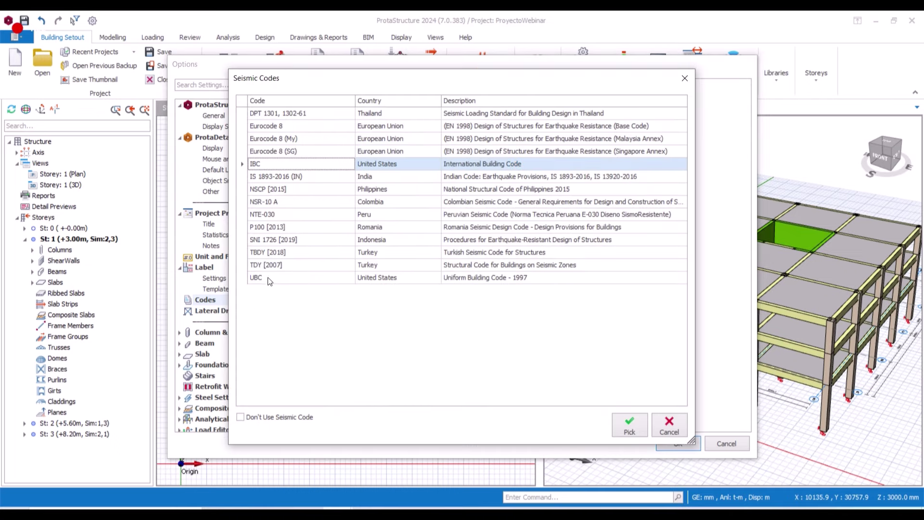
left_click(629, 425)
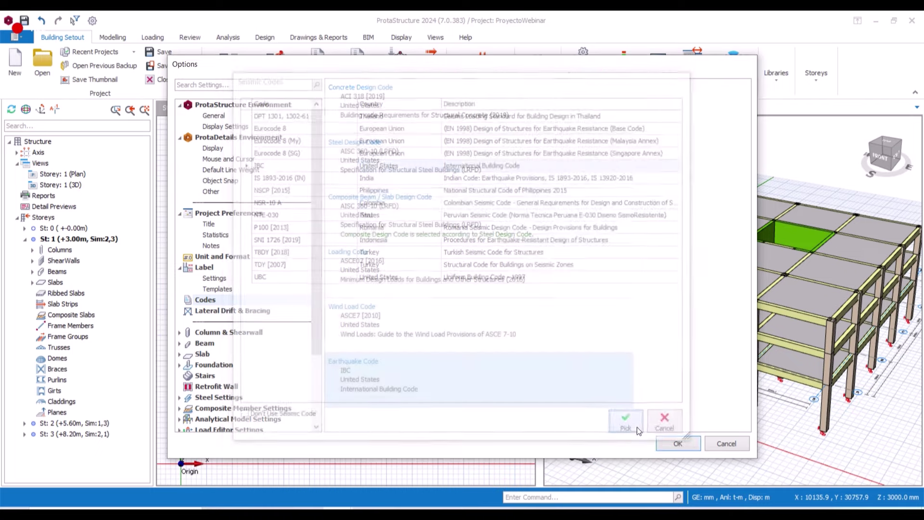
Examine the Lateral Drift & Bracing settings and the column and shearwall steel ratios and rebar selection method
left_click(210, 312)
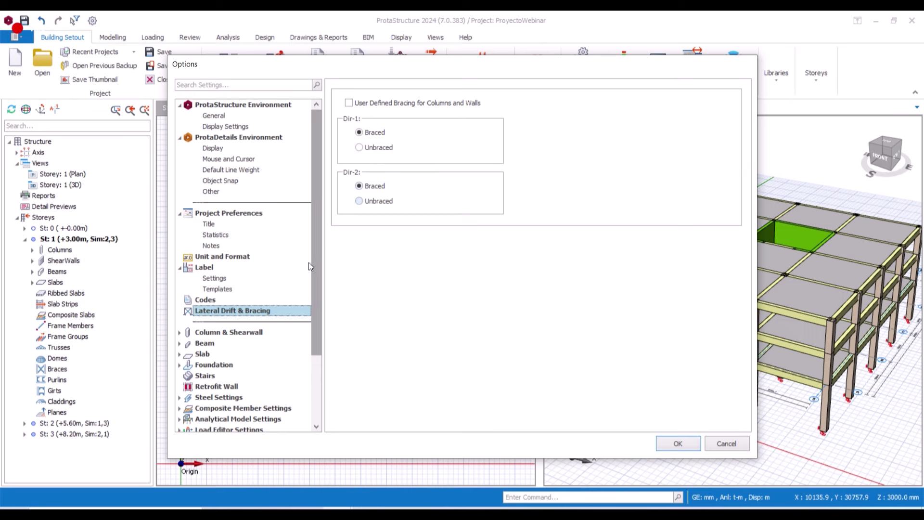
left_click(206, 332)
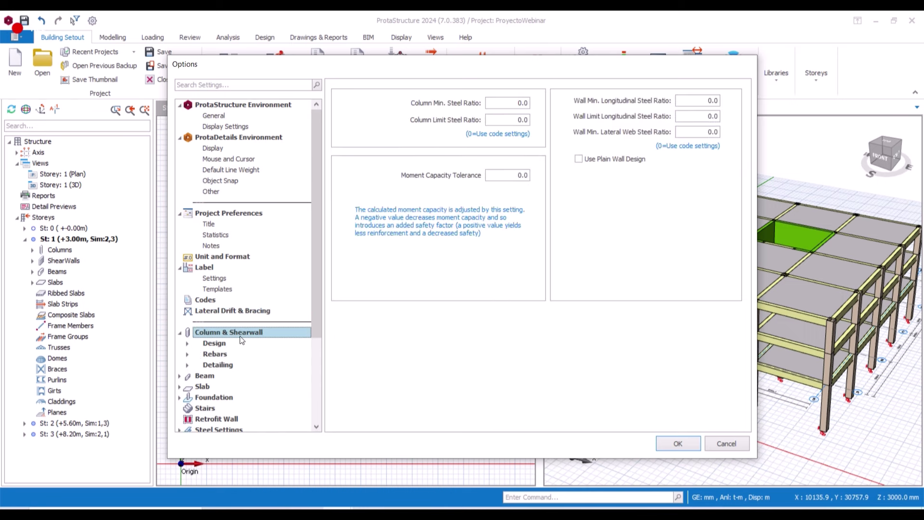
left_click_drag(314, 274, 312, 363)
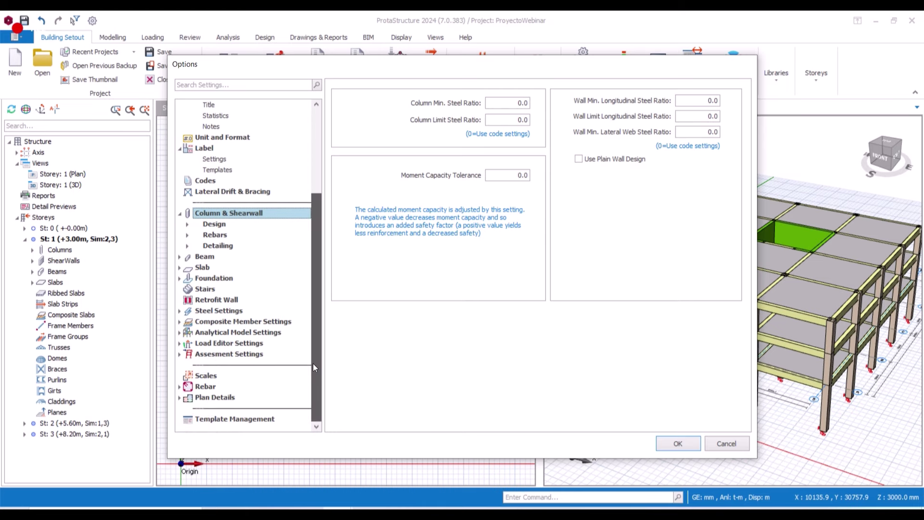
left_click(217, 225)
left_click(215, 246)
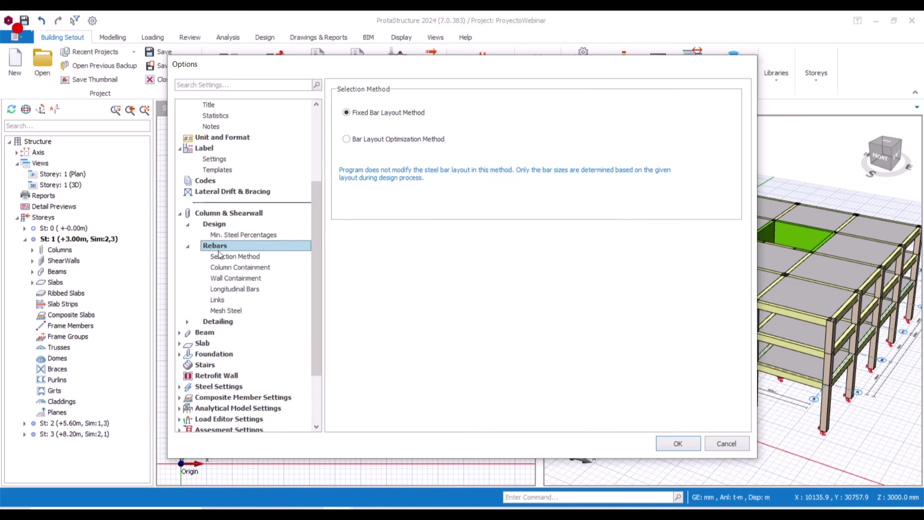
left_click(222, 256)
Enable double links in the column containment settings for both b/h < 1.8 and b/h > 1.8
left_click(228, 268)
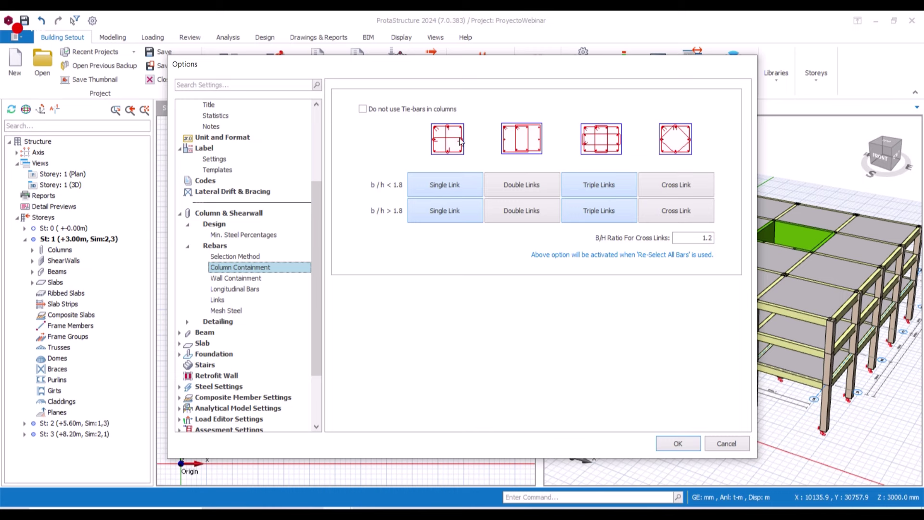
left_click(512, 185)
left_click(518, 209)
left_click(689, 187)
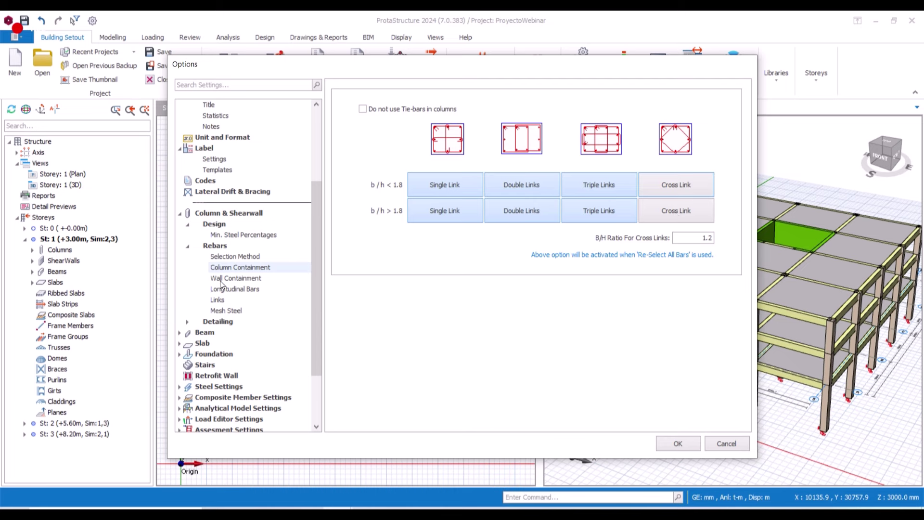
Set the short wall containment to Wall w/EndZones and check the maximum width for single layer walls
left_click(250, 278)
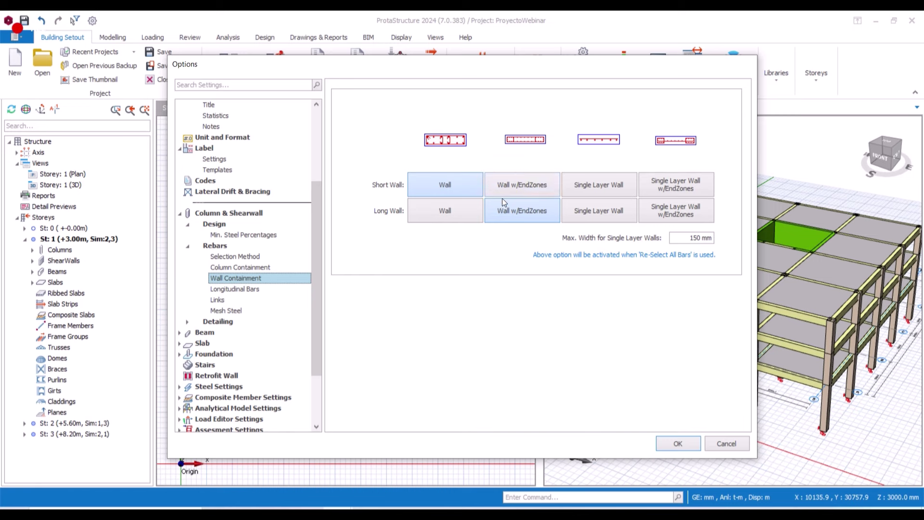
left_click(513, 182)
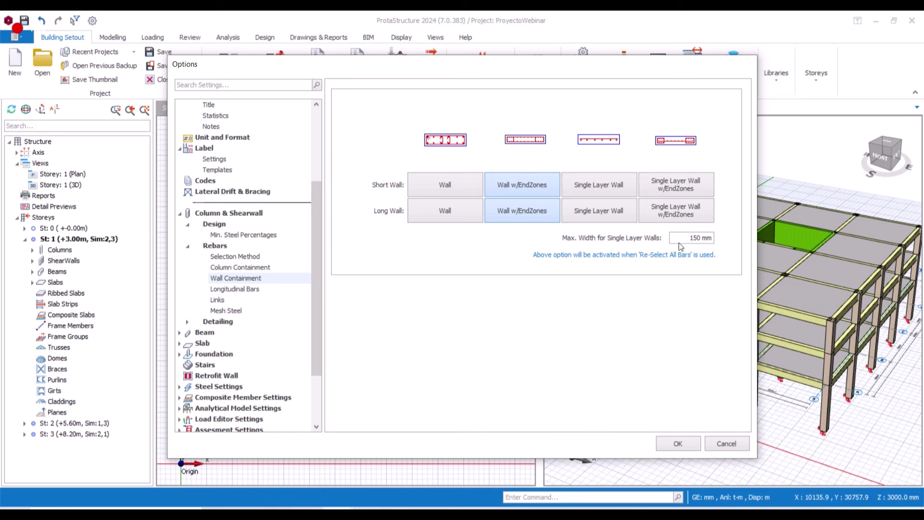
left_click_drag(691, 238, 725, 238)
Set the column longitudinal bar size range to ø12 minimum and ø25 maximum
left_click(245, 290)
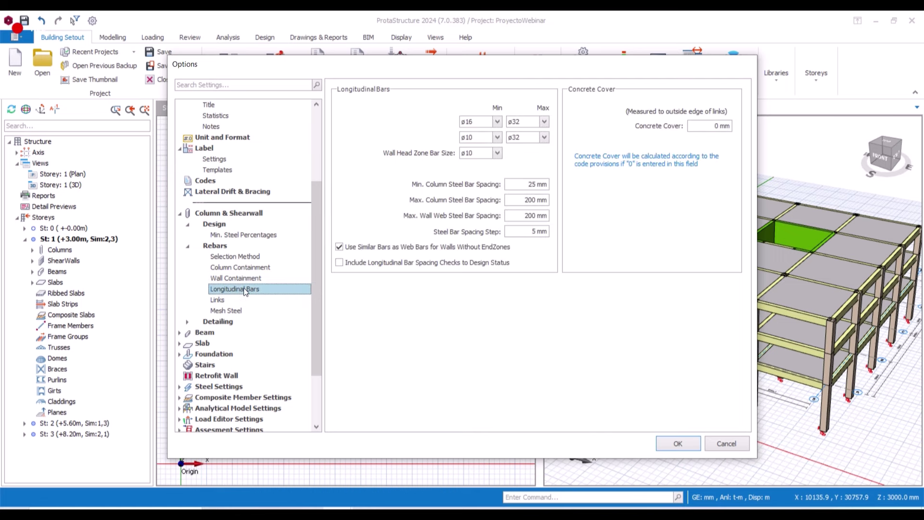
left_click(497, 121)
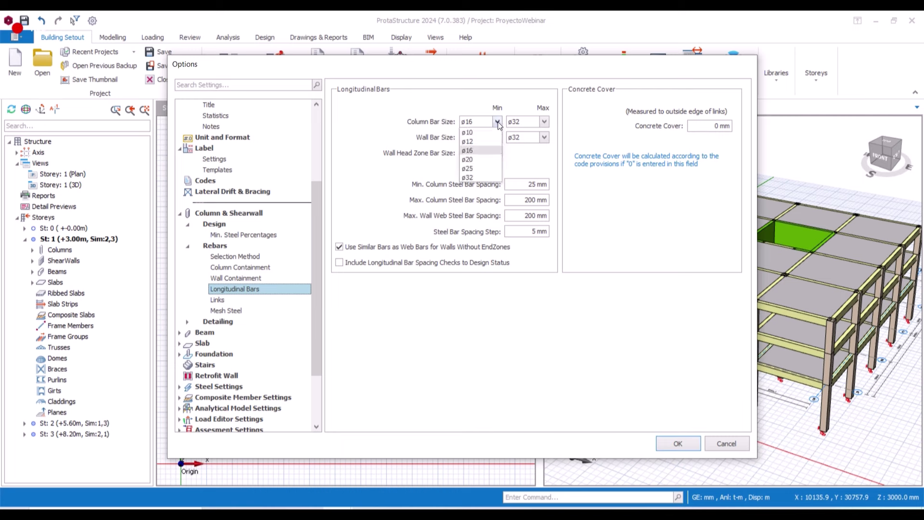
left_click(482, 144)
left_click(544, 122)
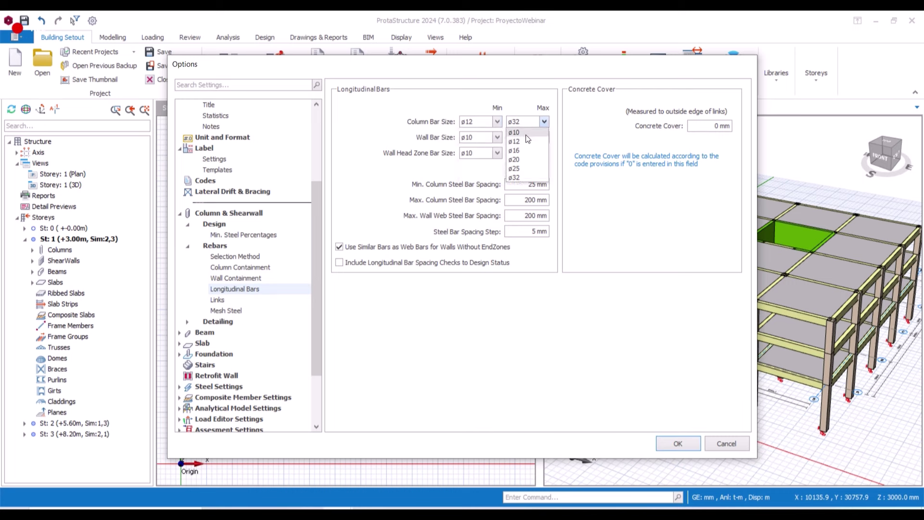
left_click(520, 171)
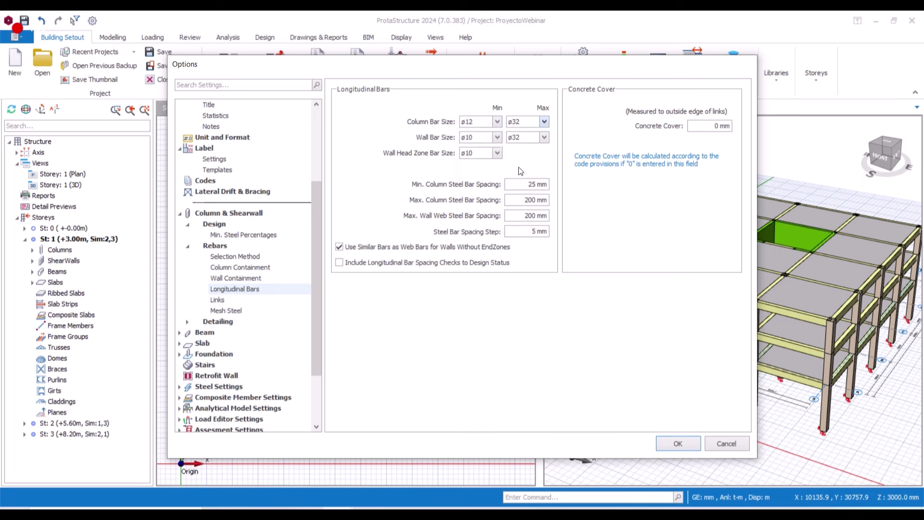
Set the wall longitudinal bar size range to ø10 minimum and ø20 maximum
left_click(498, 138)
left_click(480, 159)
left_click(498, 138)
left_click(480, 147)
left_click(545, 137)
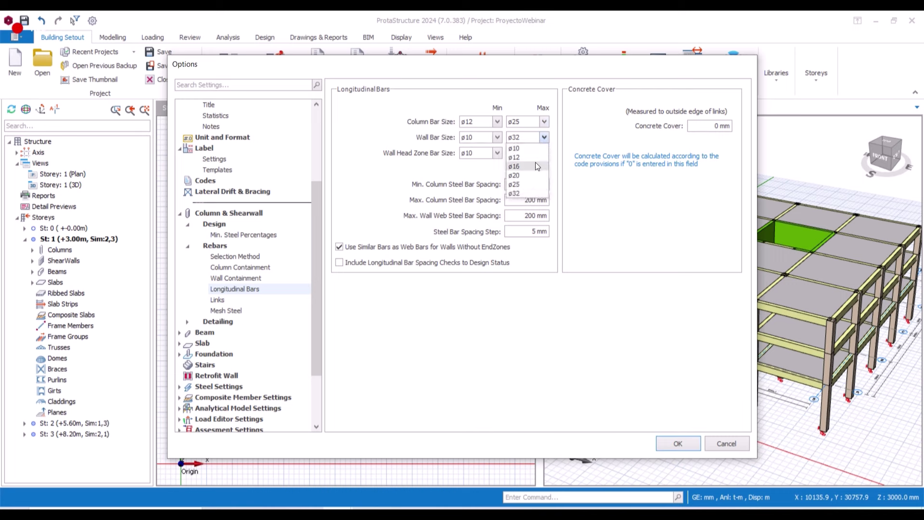
left_click(531, 176)
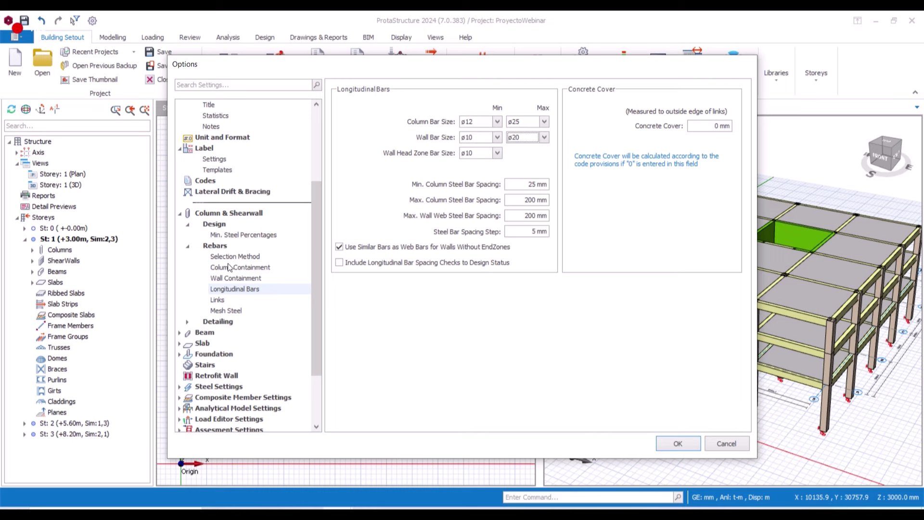
Examine the link bar size and spacing settings and the mesh steel options for columns and shearwalls
left_click(217, 306)
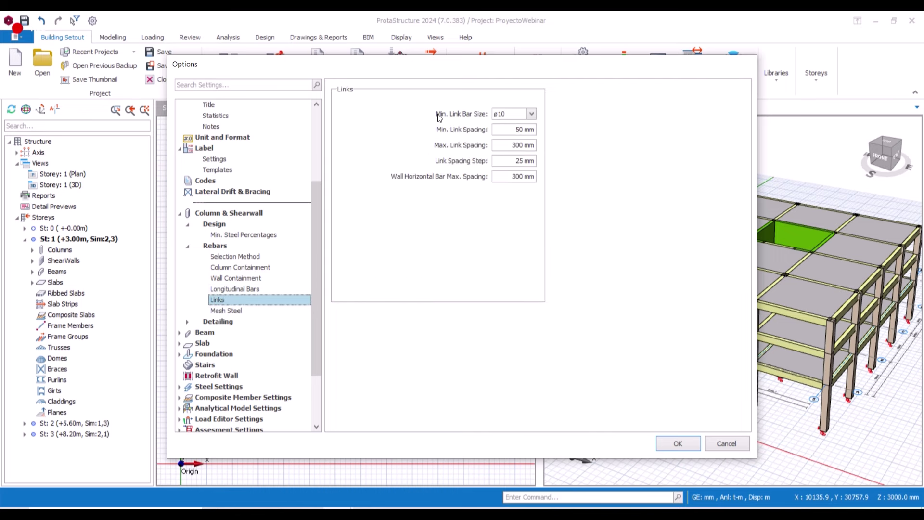
left_click(533, 114)
left_click(533, 113)
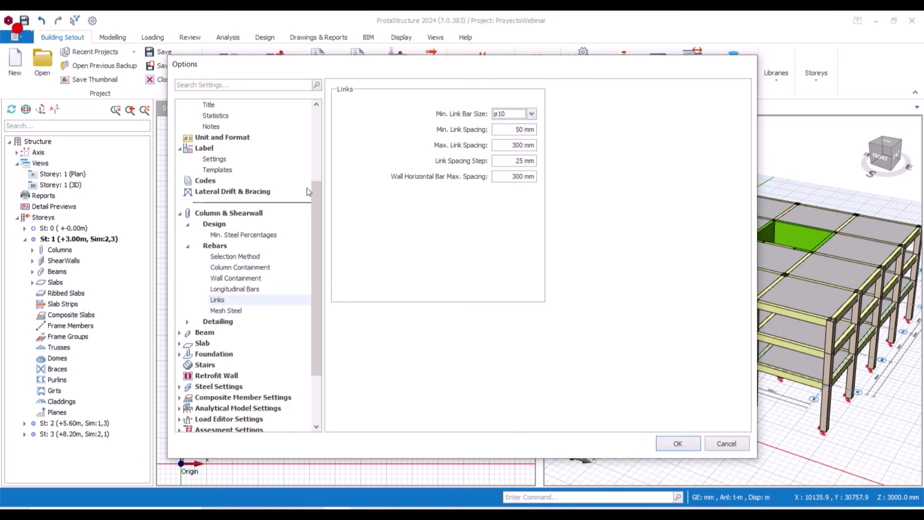
left_click(223, 311)
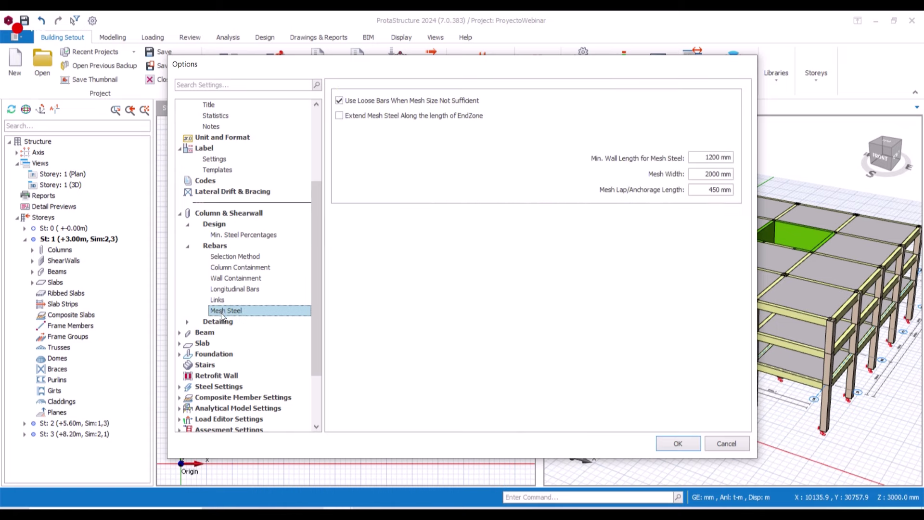
Choose the second longitudinal bar lap position for both columns and walls in the column and shearwall detailing settings
left_click(214, 323)
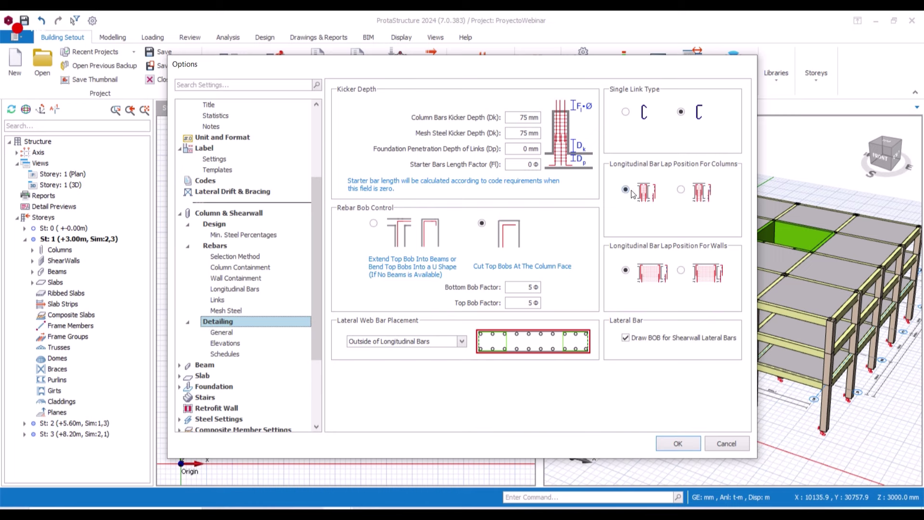
left_click(681, 189)
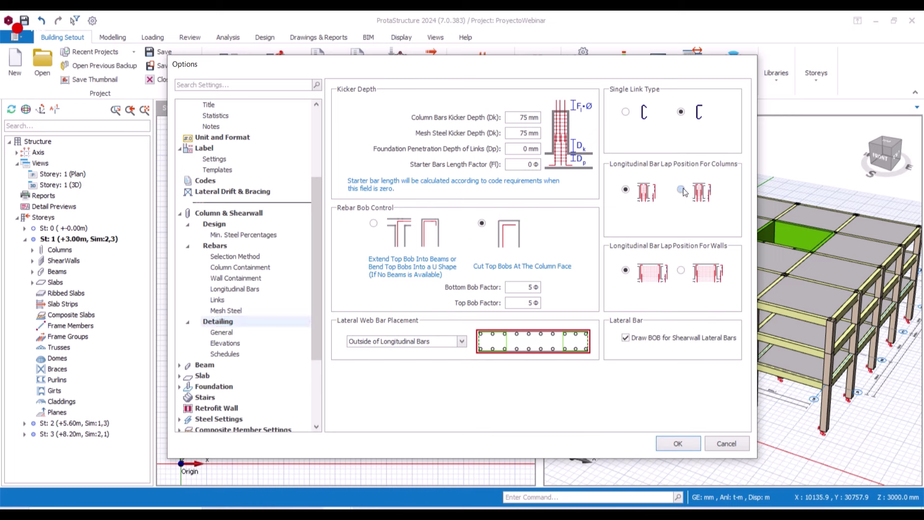
left_click(680, 270)
Try Inside of Longitudinal Bars and Crank into the Head Zone as lateral web bar placement, returning to Outside of Longitudinal Bars
left_click(462, 345)
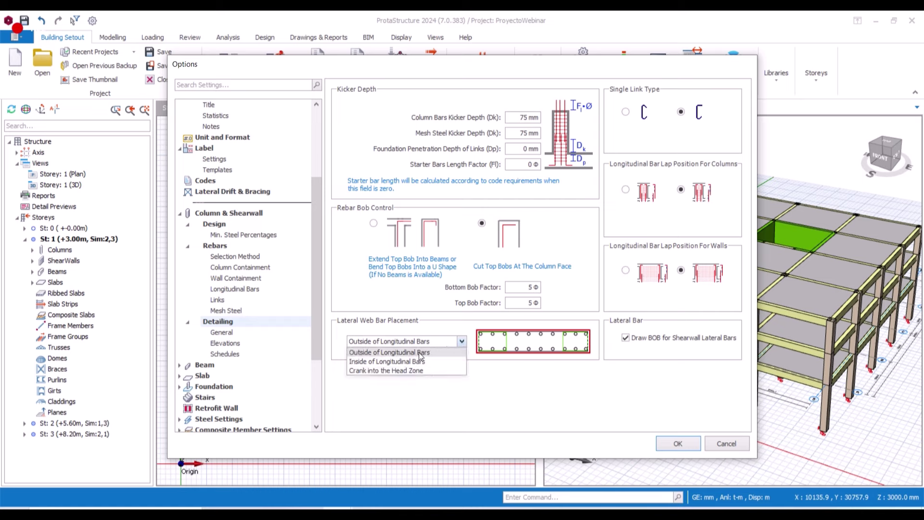
left_click(434, 361)
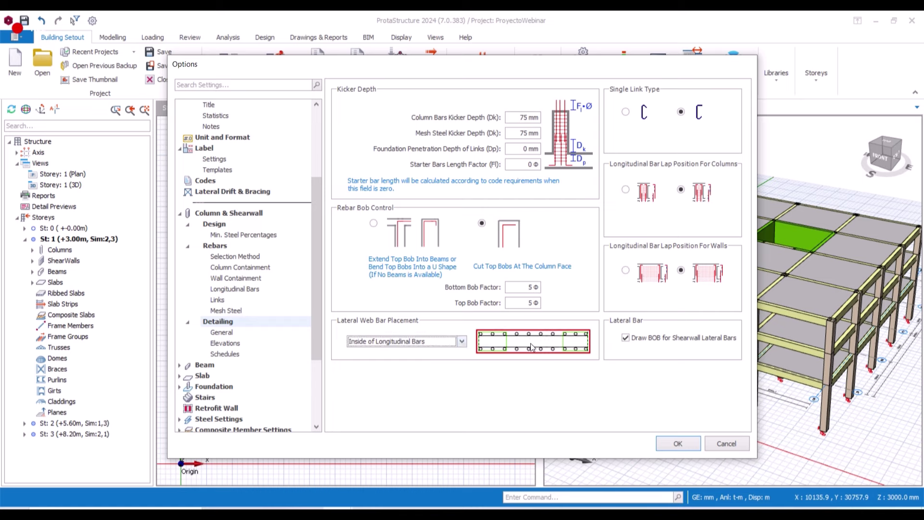
left_click(462, 342)
left_click(418, 374)
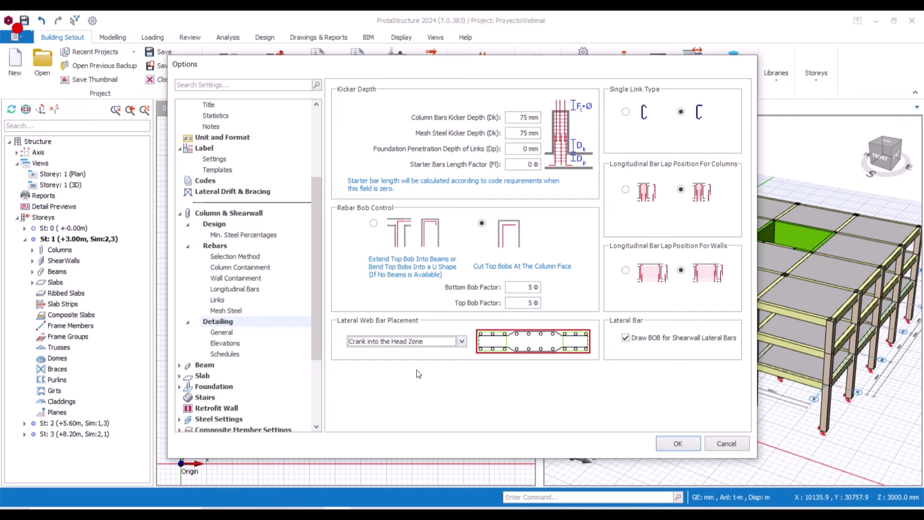
left_click(463, 342)
left_click(423, 356)
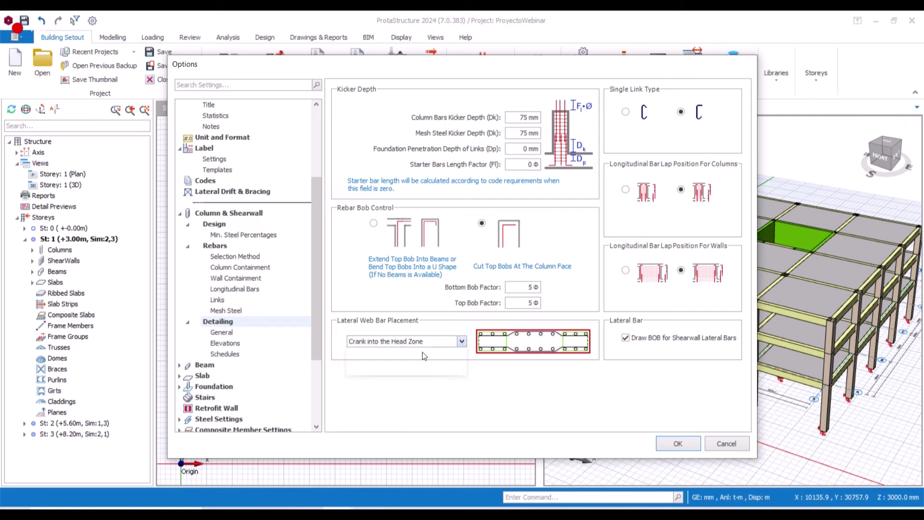
left_click(423, 356)
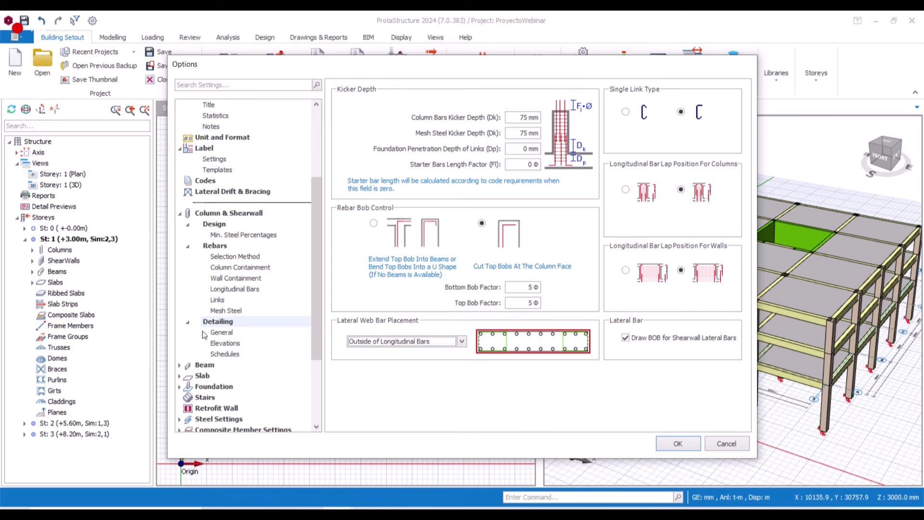
Review the column and shearwall detailing elevation and schedule settings, trying Truncate for shearwall longitudinal bars before restoring Extend into Upper Columns
left_click(219, 335)
left_click(222, 343)
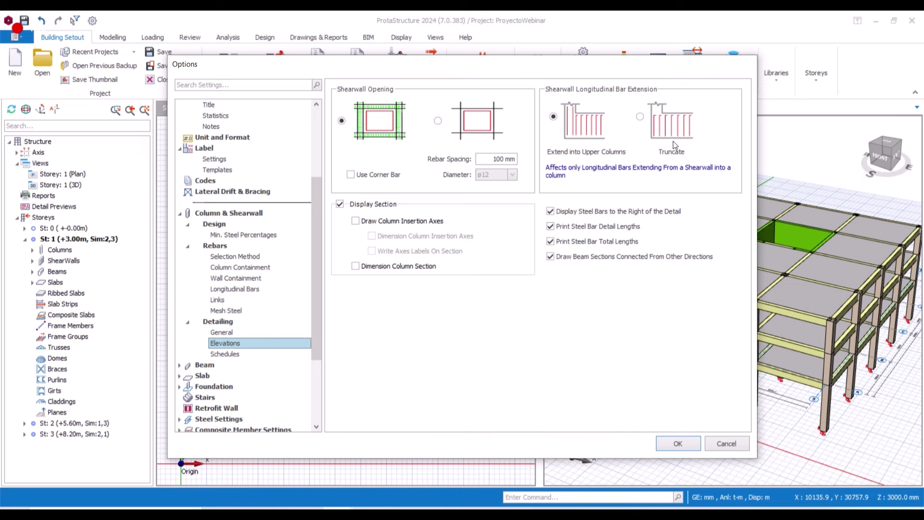
left_click(641, 116)
left_click(554, 117)
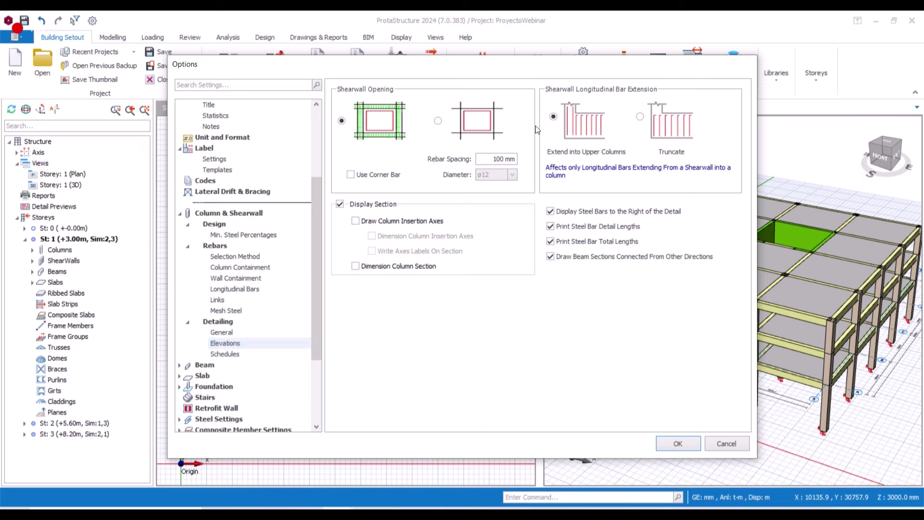
left_click(223, 354)
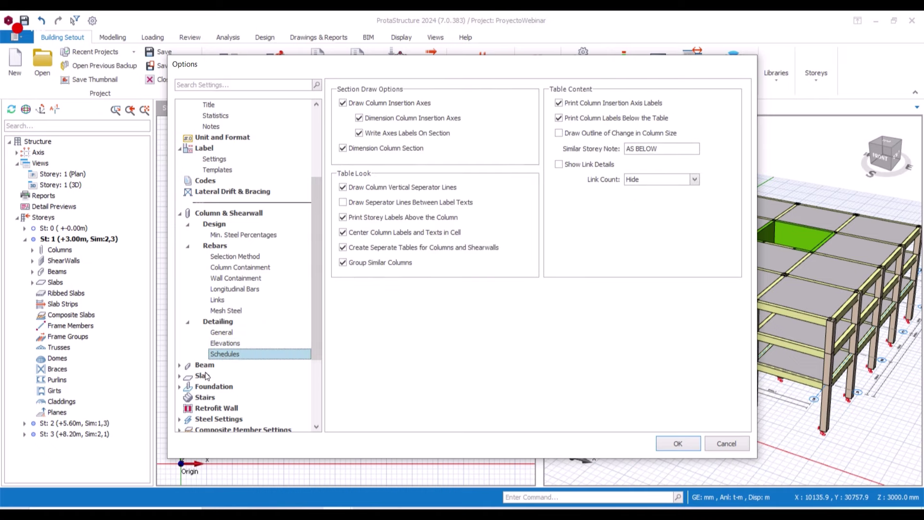
Examine the beam design settings, including the span's start station and plan continuity tolerance, and the beam parameters
left_click(202, 367)
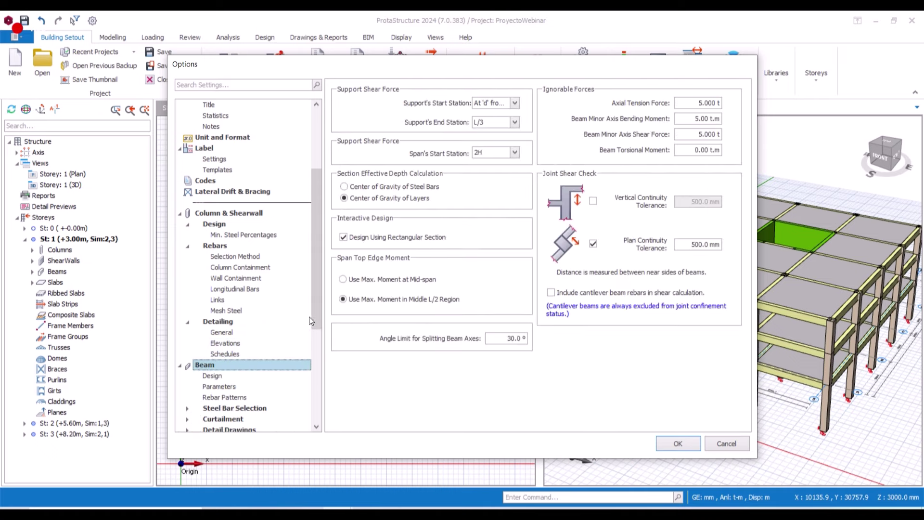
scroll(317, 313, "down", 2)
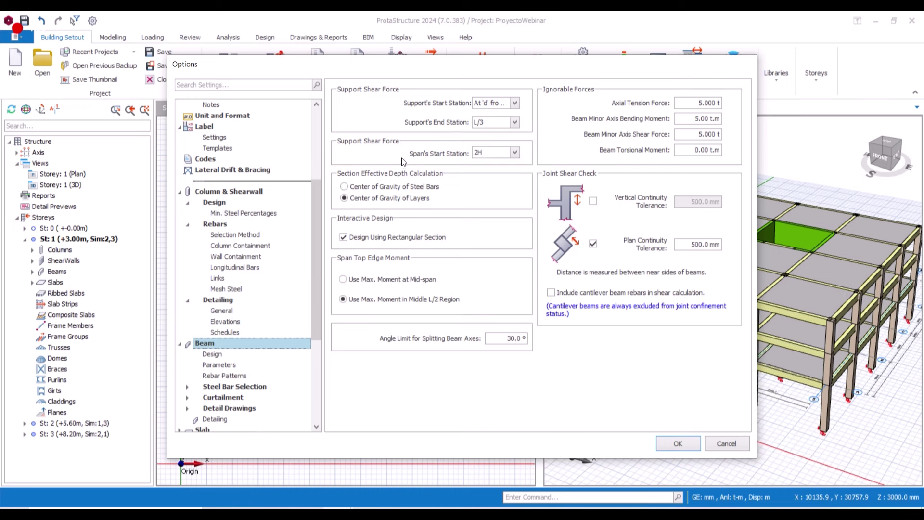
left_click(514, 153)
left_click(479, 162)
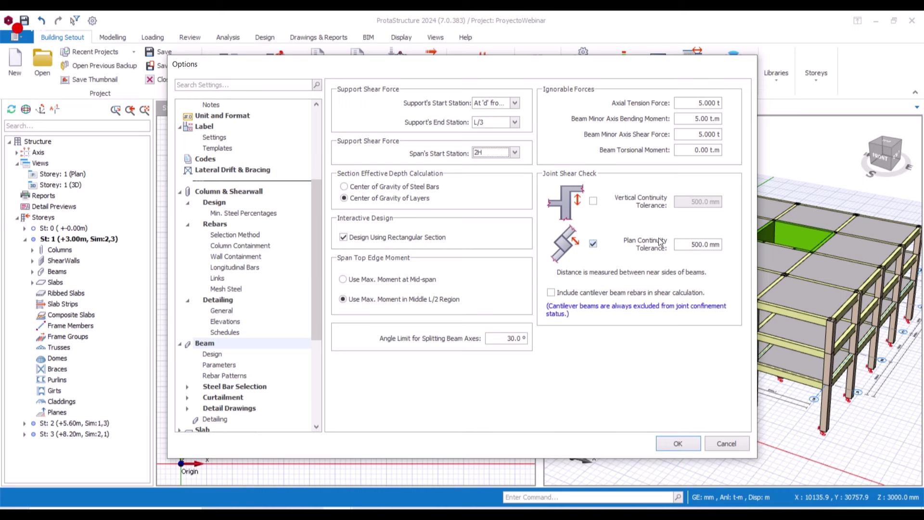
left_click(688, 246)
left_click(215, 356)
left_click(222, 365)
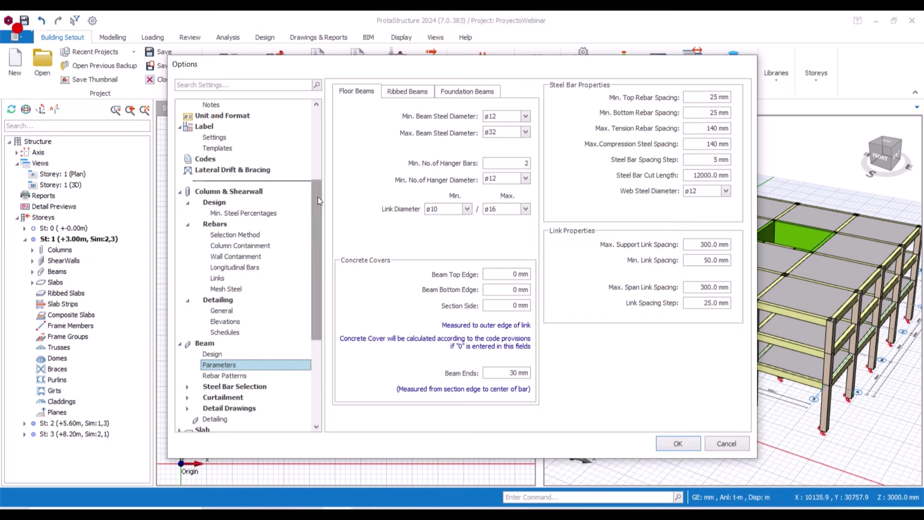
Preview the beam rebar patterns Bent-Up Pattern 2, Standard Pattern 1 and Standard Pattern 6 in the sample drawing
left_click_drag(317, 197, 297, 258)
left_click(216, 282)
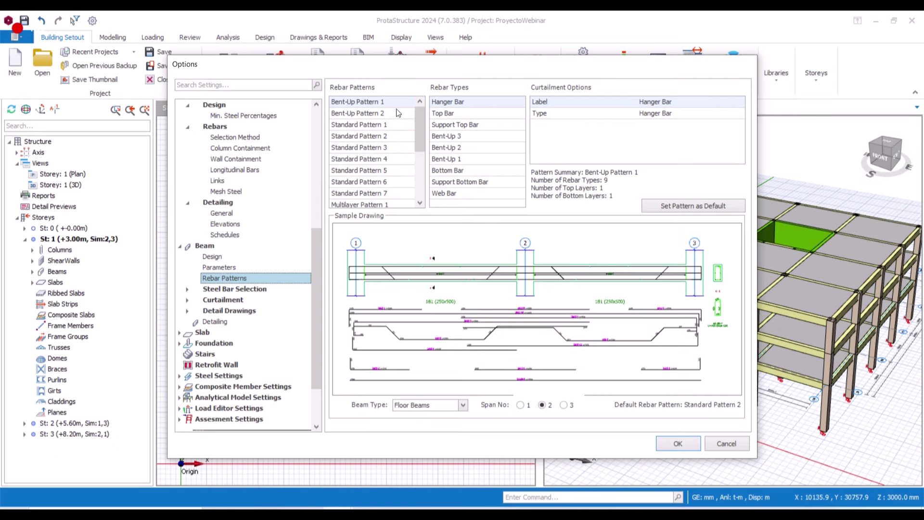
left_click(377, 115)
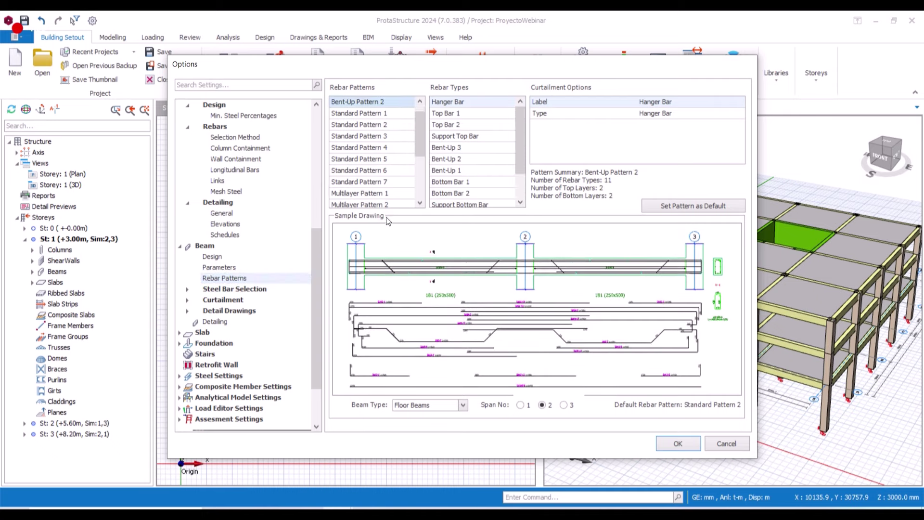
left_click(366, 114)
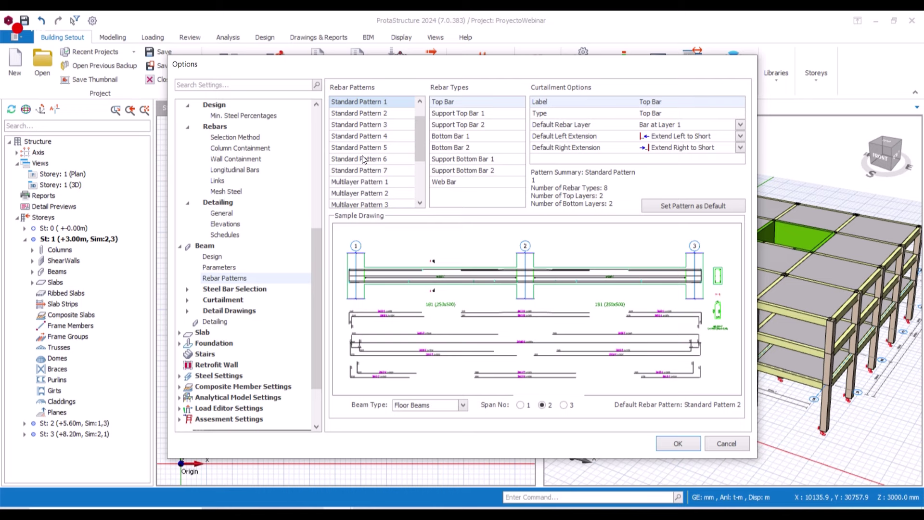
left_click(364, 159)
left_click_drag(414, 146, 421, 110)
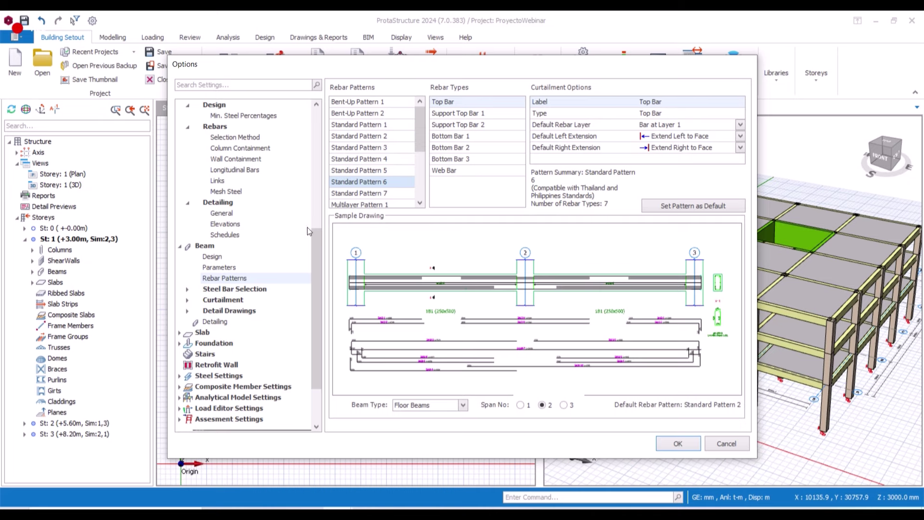
Examine the beam steel bar selection method and the bent-up bar settings
left_click(223, 294)
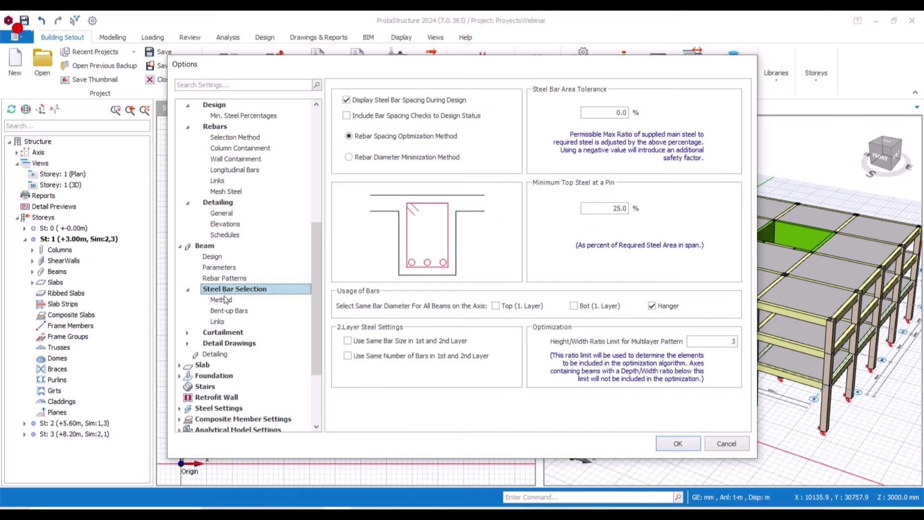
left_click(230, 308)
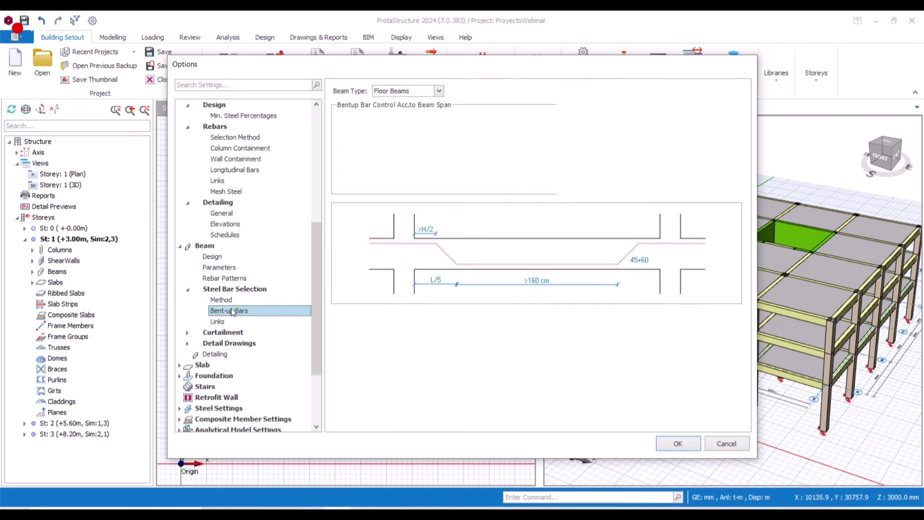
left_click(225, 299)
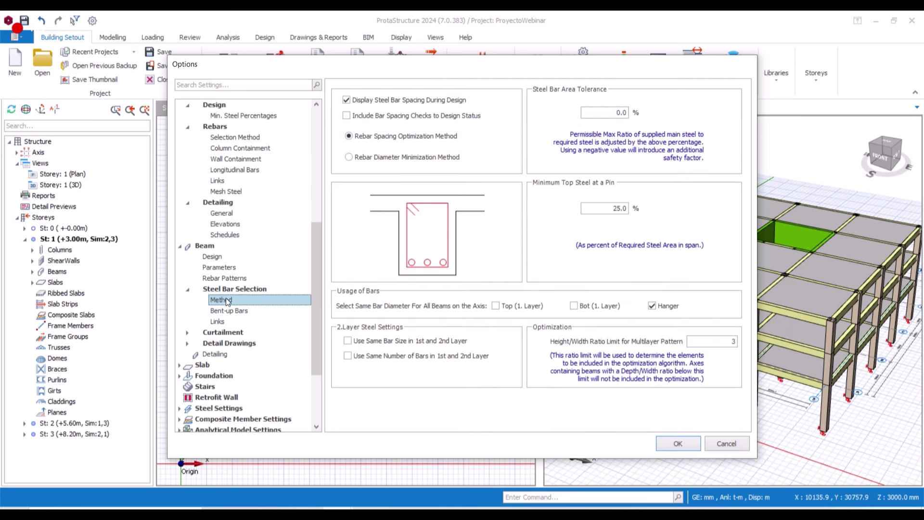
Try an alternative link pattern in the beam link settings, returning to the original pattern
left_click(225, 323)
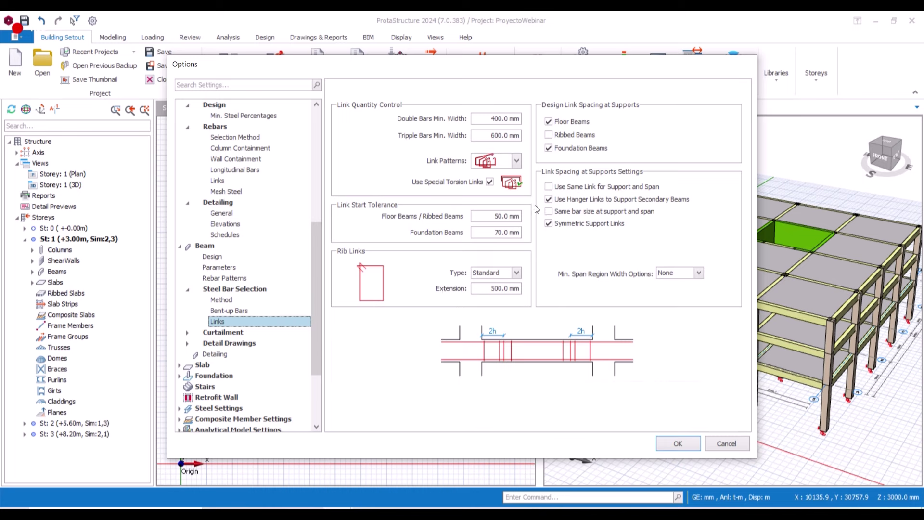
left_click(516, 161)
left_click(496, 193)
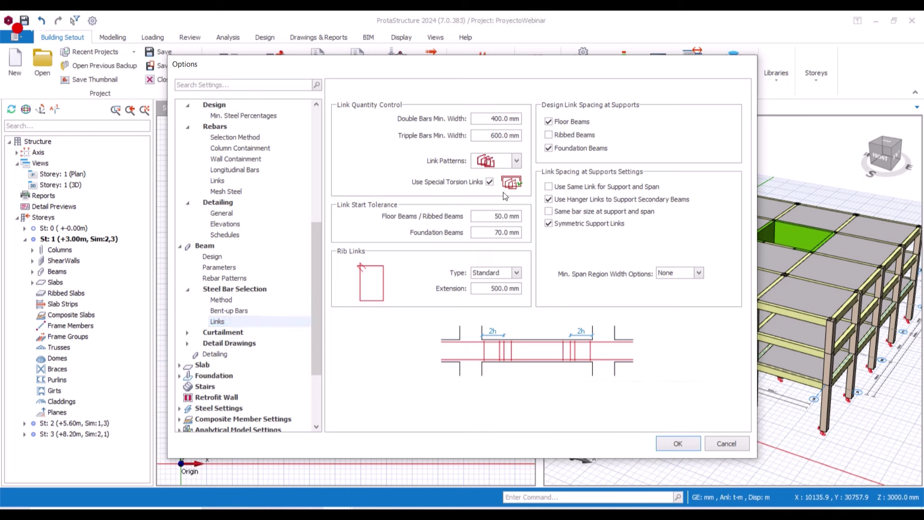
left_click(517, 161)
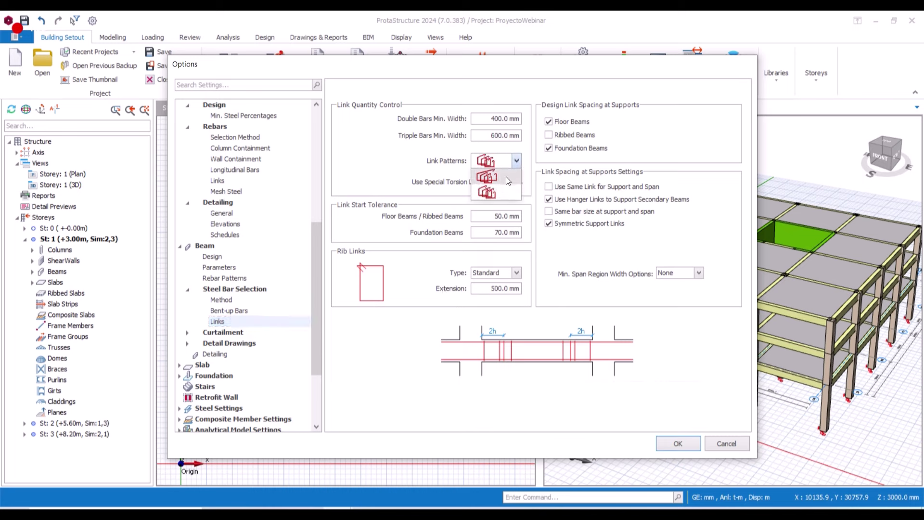
Try the Open type for rib links, returning to Standard
left_click(516, 273)
left_click(501, 294)
left_click(515, 273)
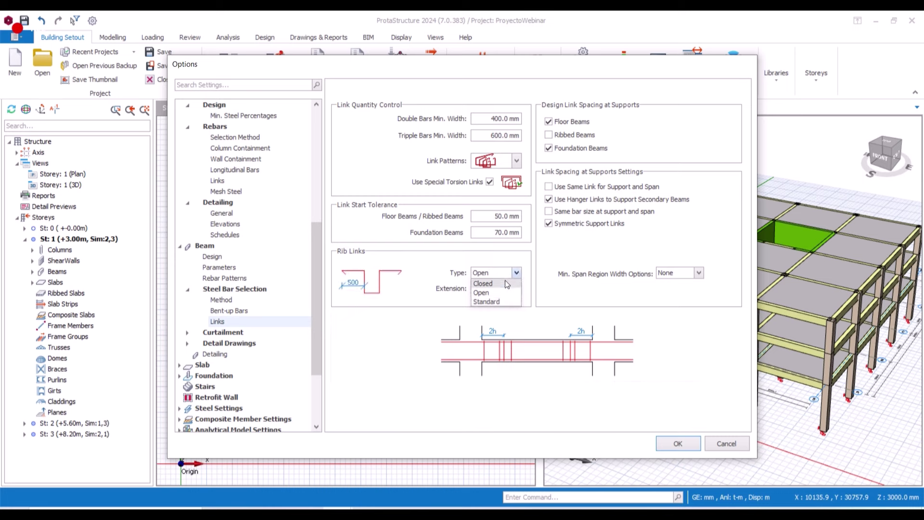
left_click(501, 290)
left_click(517, 273)
left_click(499, 301)
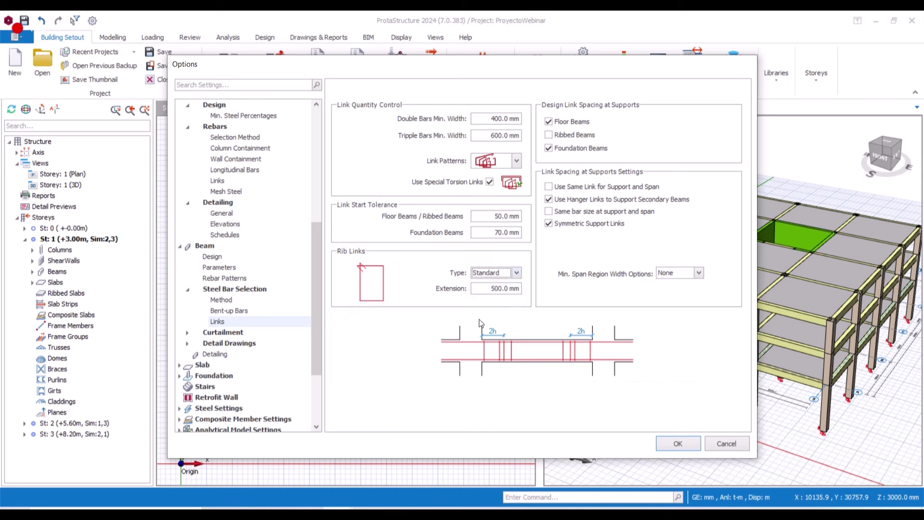
Enable design link spacing at supports for ribbed beams and the same bar size at support and span
left_click(549, 135)
left_click(549, 212)
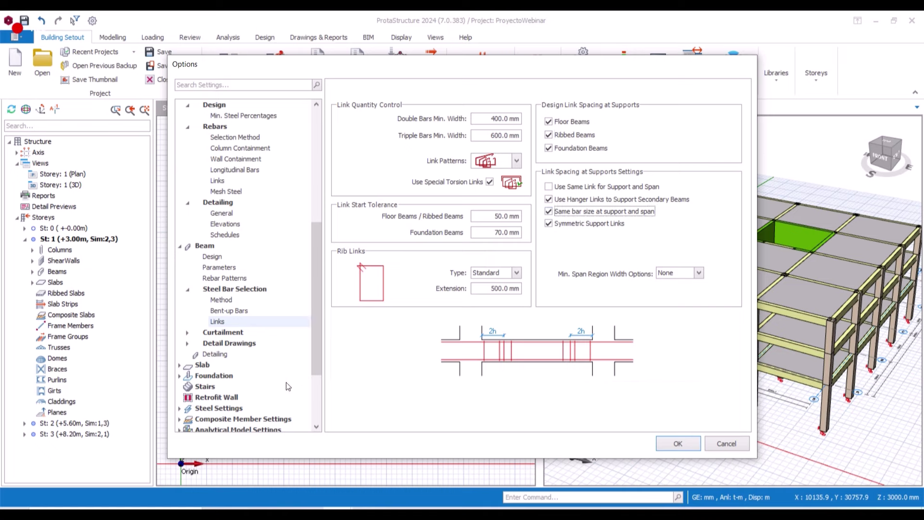
Set both the bottom and top span bars to Lap Bars At Mid Span in the beam curtailment settings
left_click(223, 333)
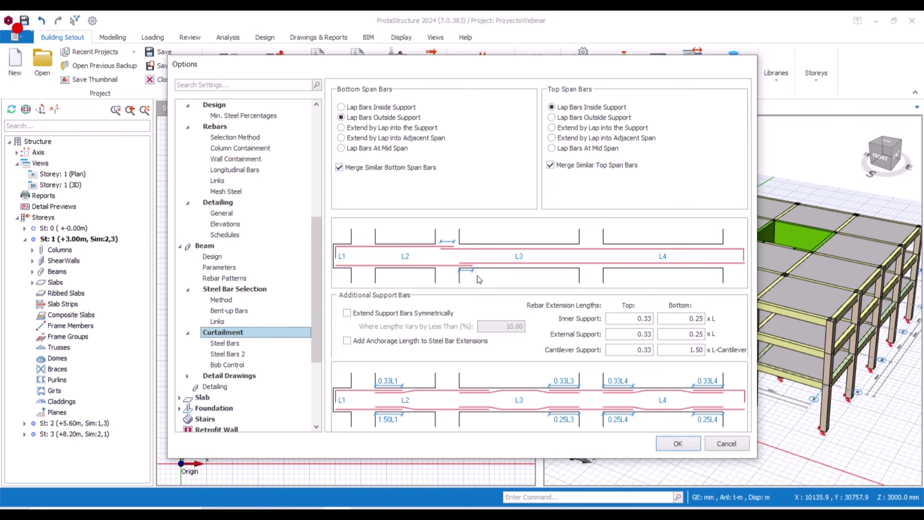
left_click(341, 148)
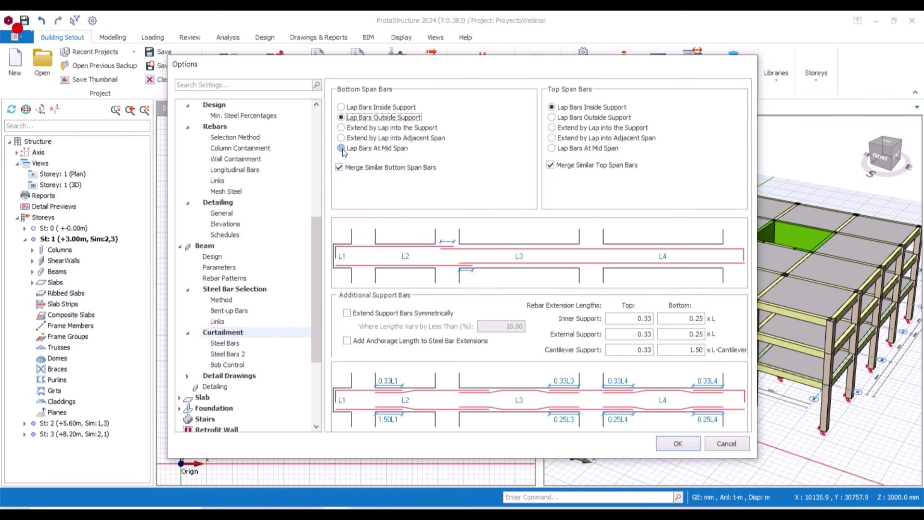
left_click(552, 149)
left_click(552, 139)
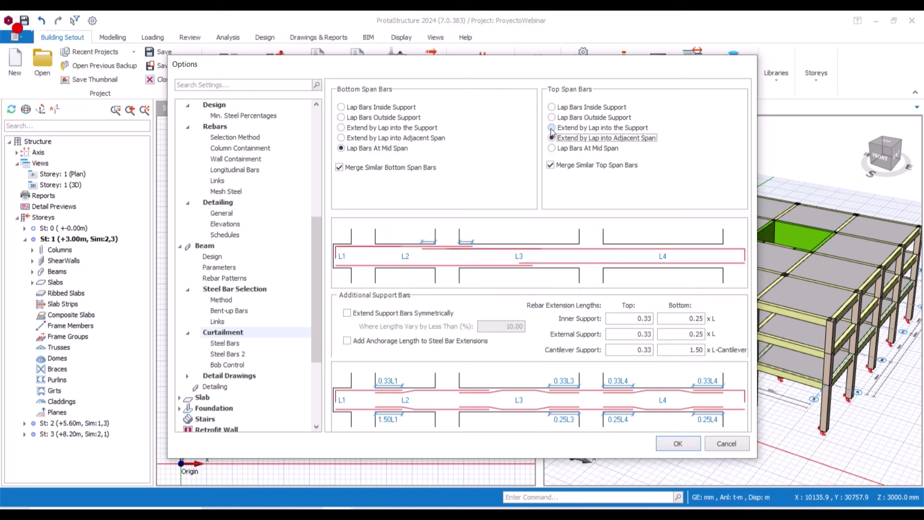
left_click(552, 128)
left_click(552, 118)
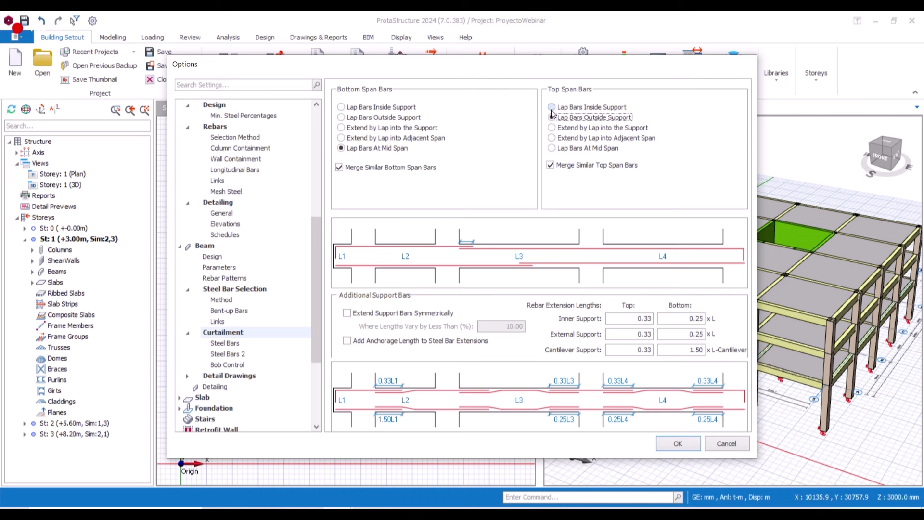
left_click(552, 111)
left_click(552, 148)
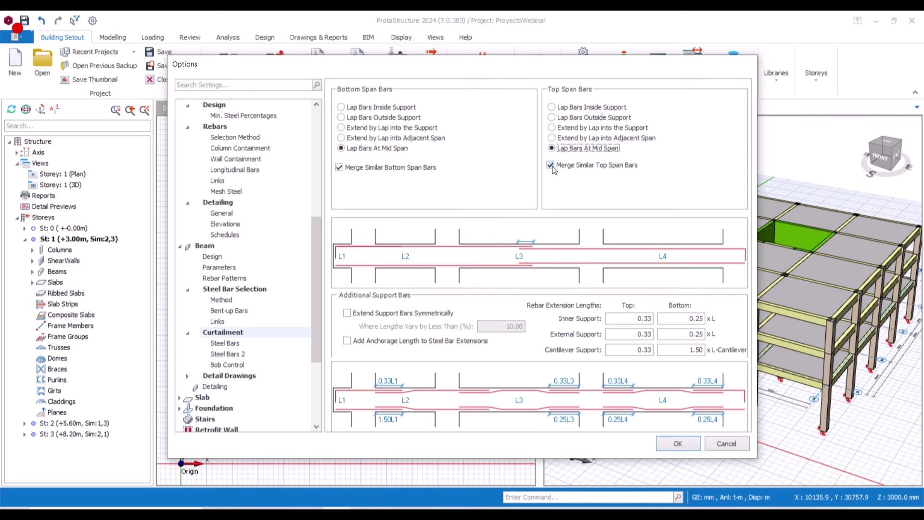
Switch Merge Similar Bottom Span Bars off and on to compare the curtailment diagrams, leaving it enabled
left_click(340, 168)
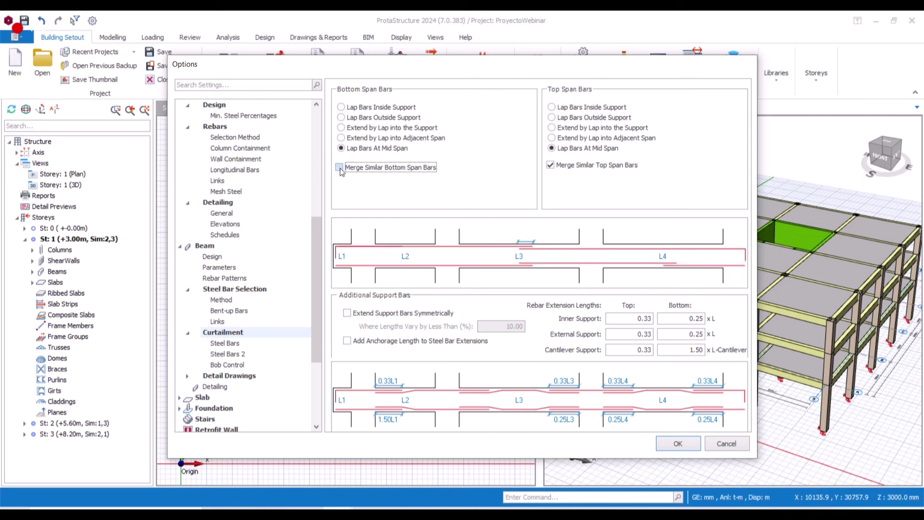
left_click(340, 168)
left_click(340, 168)
left_click(339, 168)
left_click(341, 170)
left_click(342, 172)
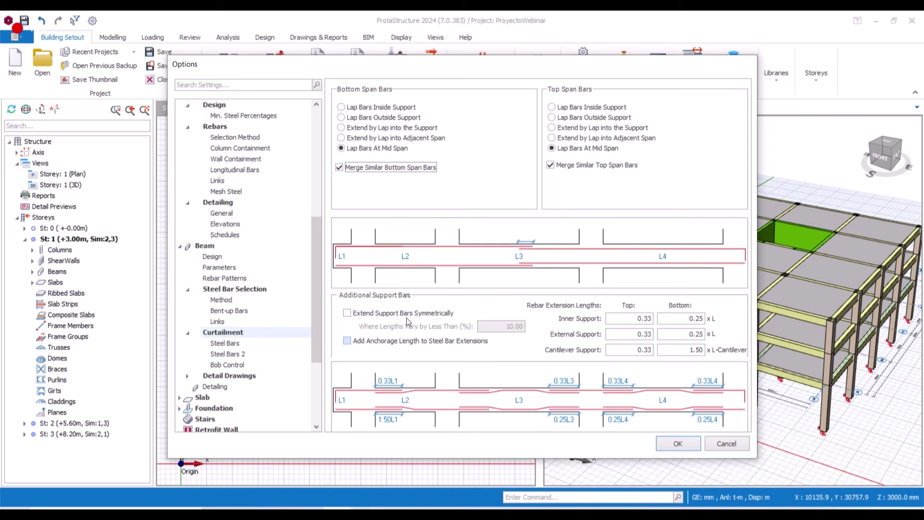
Enable Extend Support Bars Symmetrically for additional support bars and try Add Anchorage Length to Steel Bar Extensions
left_click(347, 313)
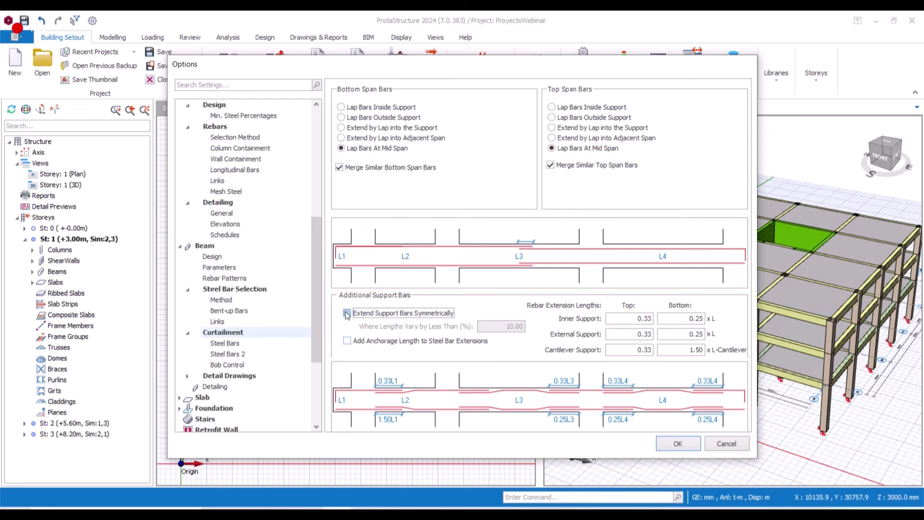
left_click(347, 341)
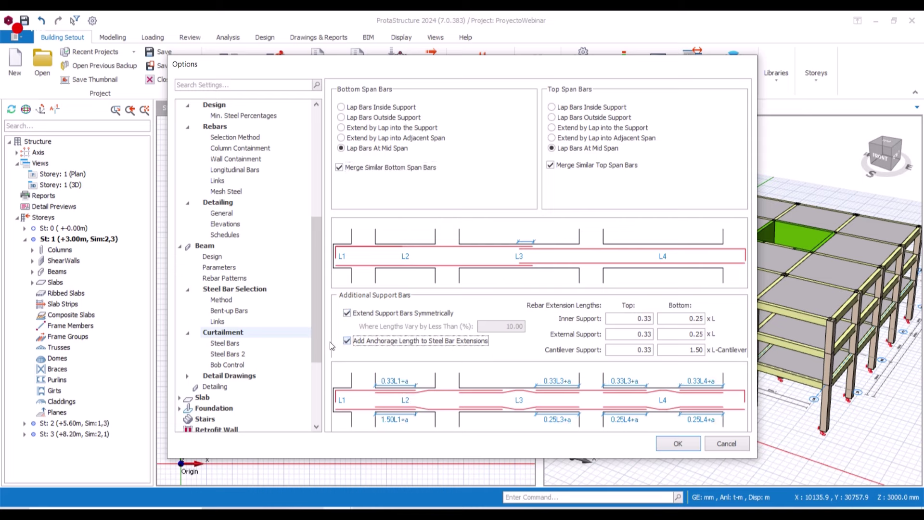
left_click(348, 341)
Review the end support curtailment settings and set long top bobs to terminate at the beam's lower edge without checking anchorage length
left_click(235, 355)
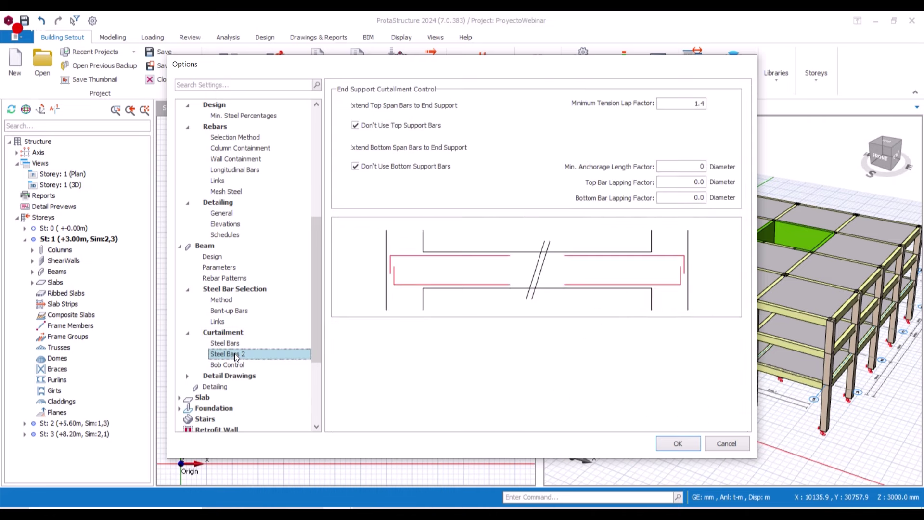
left_click(235, 364)
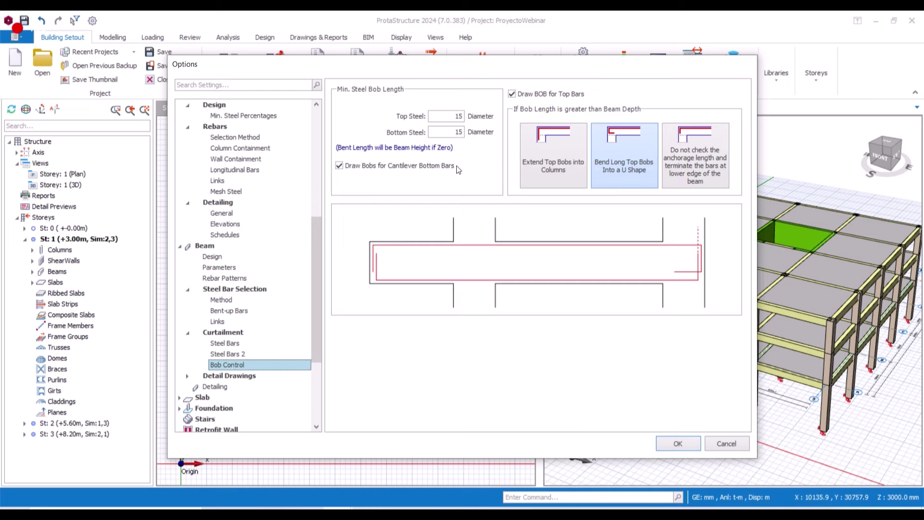
left_click(545, 157)
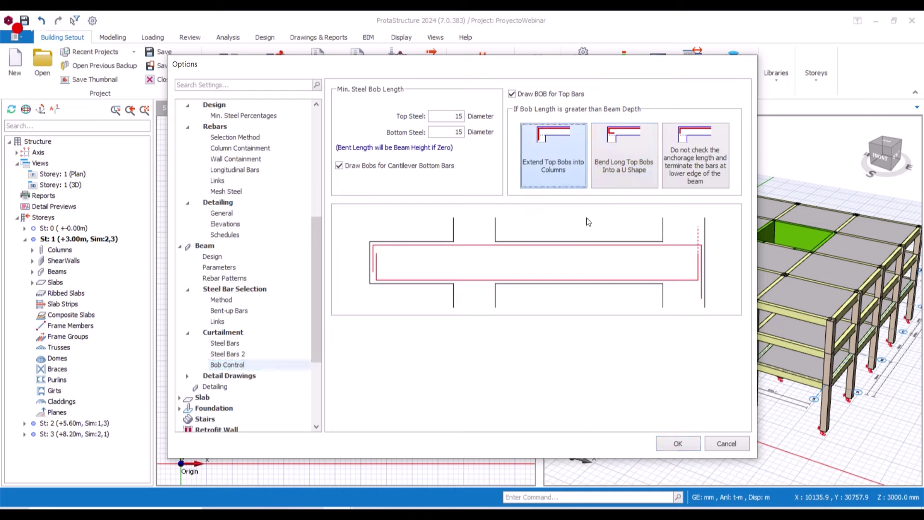
left_click(695, 158)
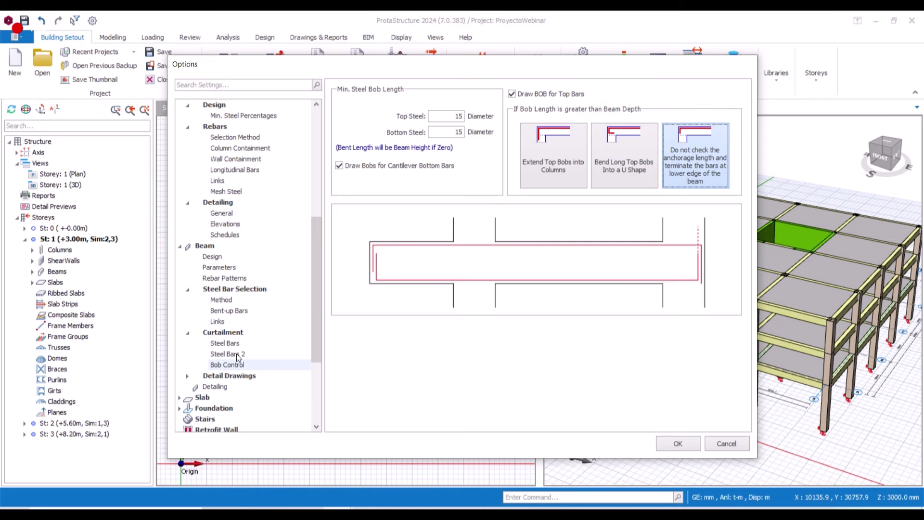
Enable Display Beam Reference Levels in Details in the beam detail drawing settings and try Use Only Span or Only Support Bar in Short Spans
left_click_drag(320, 314, 317, 359)
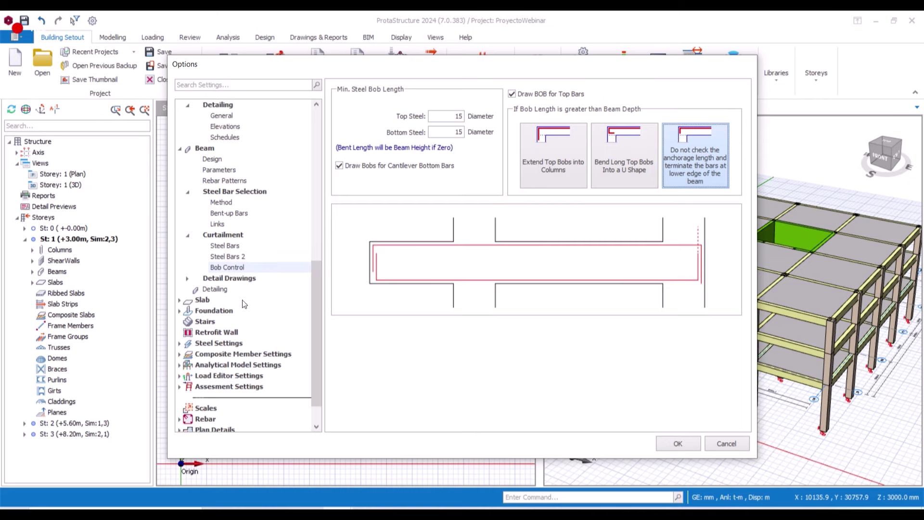
double_click(215, 282)
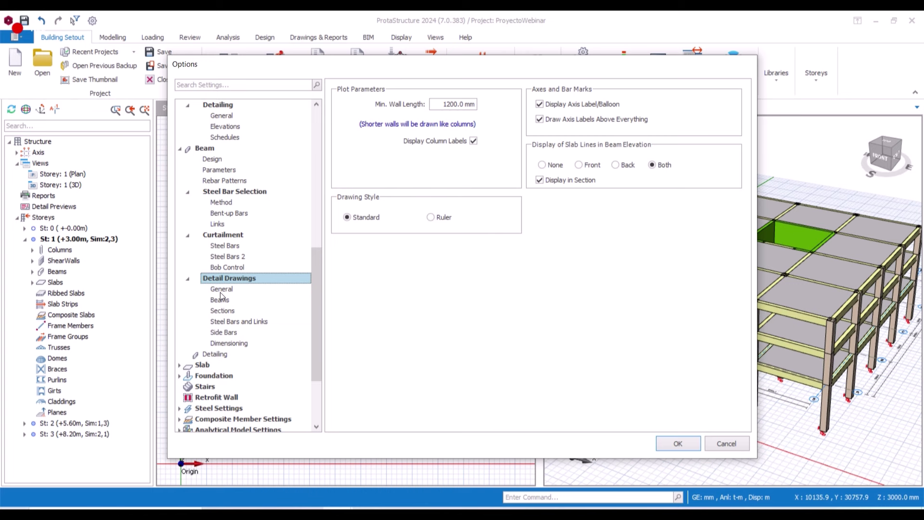
left_click(221, 300)
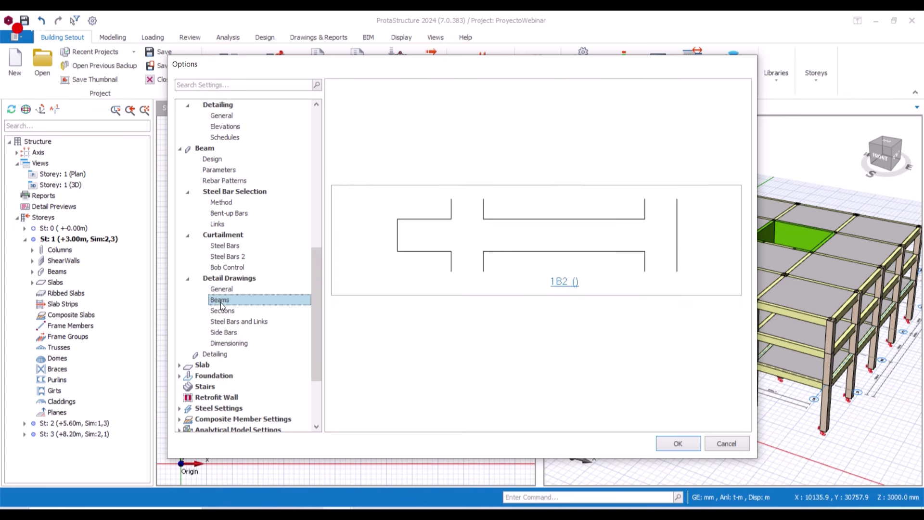
left_click(516, 106)
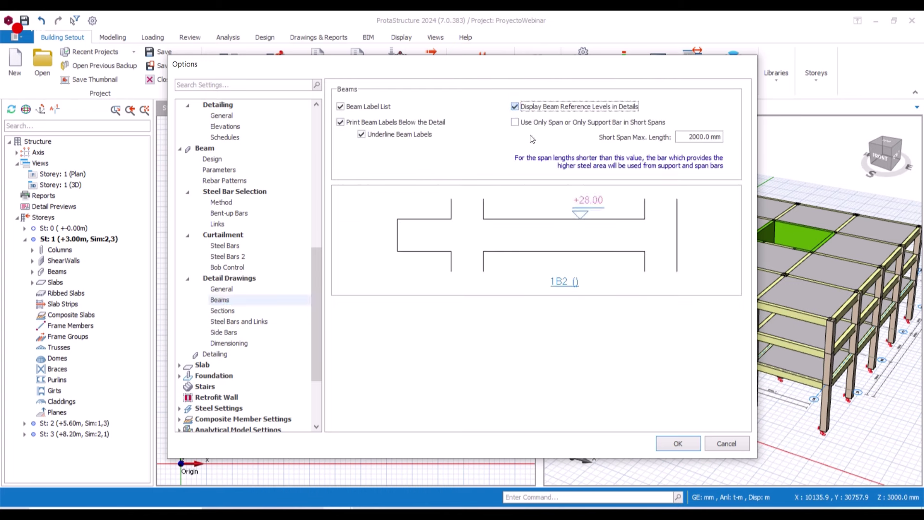
left_click(514, 125)
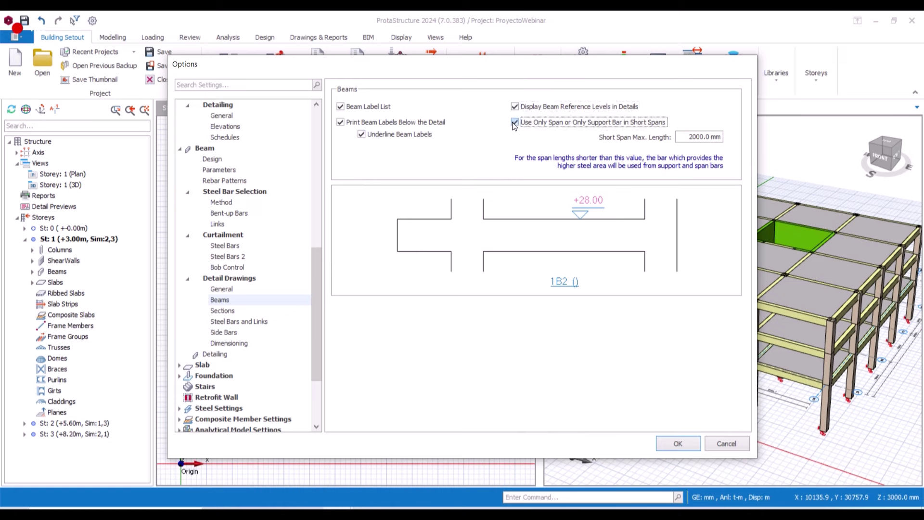
left_click(515, 123)
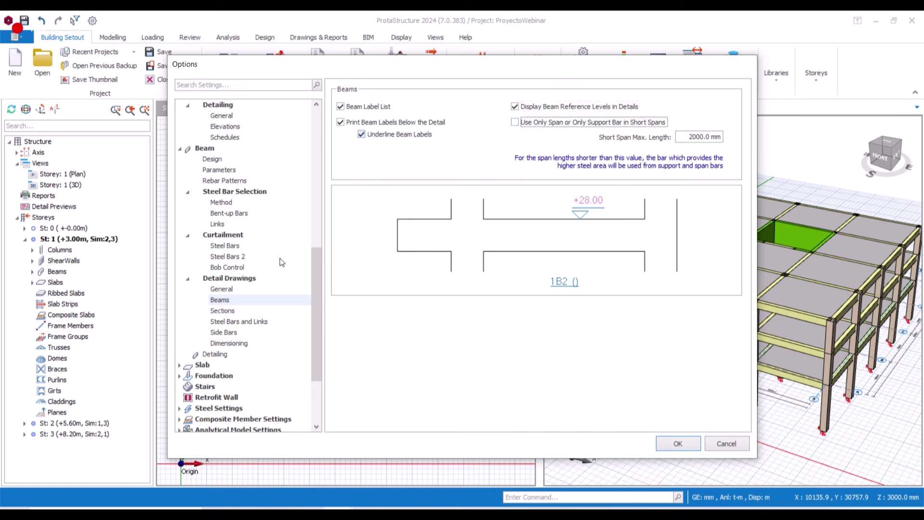
In the beam detail drawing section settings, try No Sections and set Beam Sections to All Beams
left_click(231, 311)
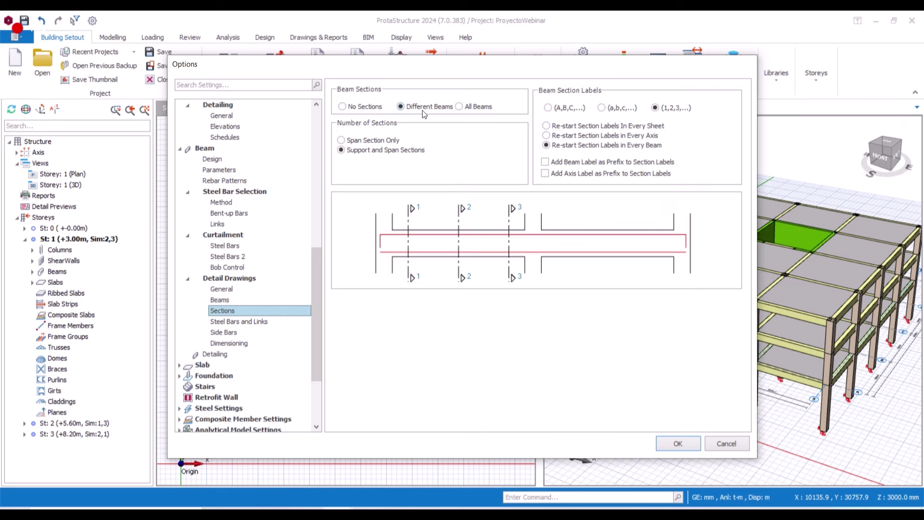
left_click(342, 106)
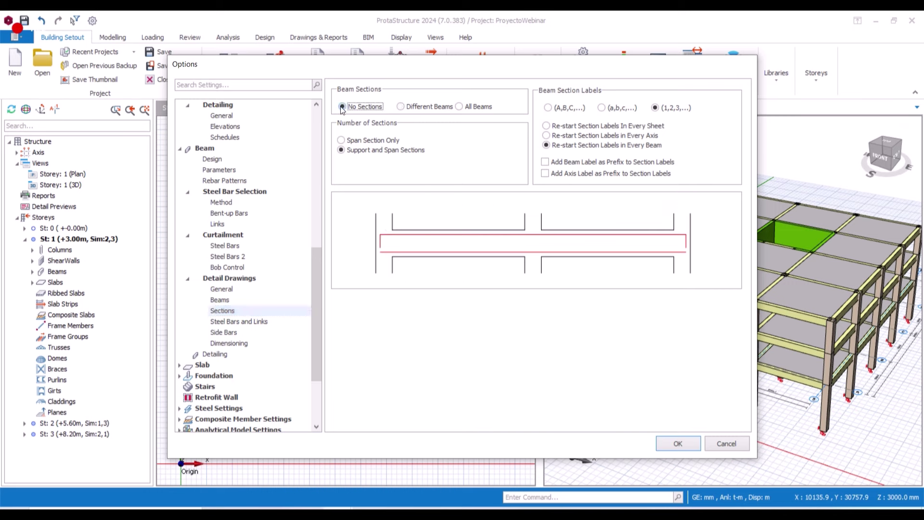
left_click(458, 107)
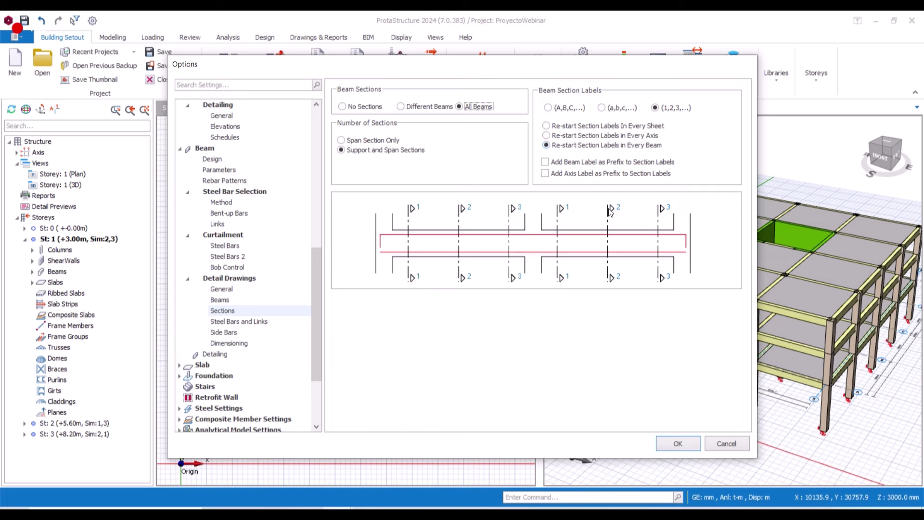
Compare the beam section label styles and per-axis restart, returning to (1,2,3,...) and Re-start Section Labels in Every Beam
left_click(551, 111)
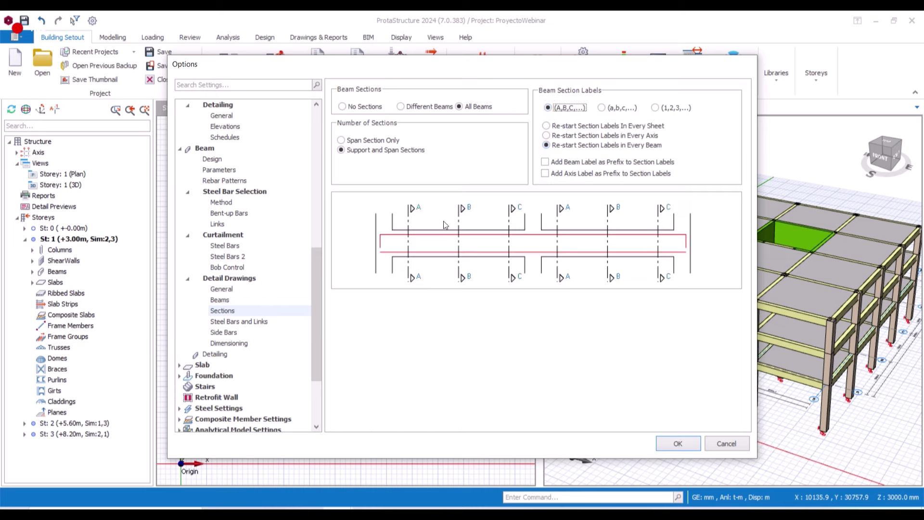
left_click(602, 108)
left_click(656, 108)
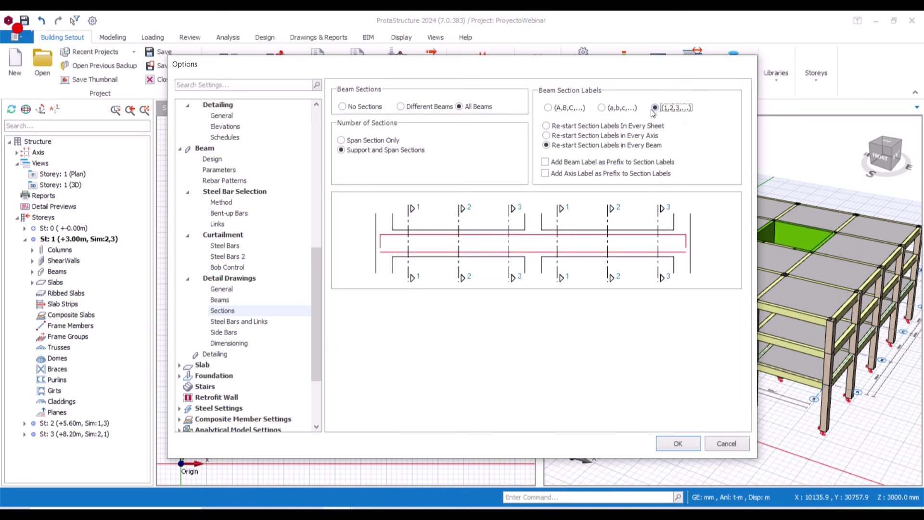
left_click(552, 137)
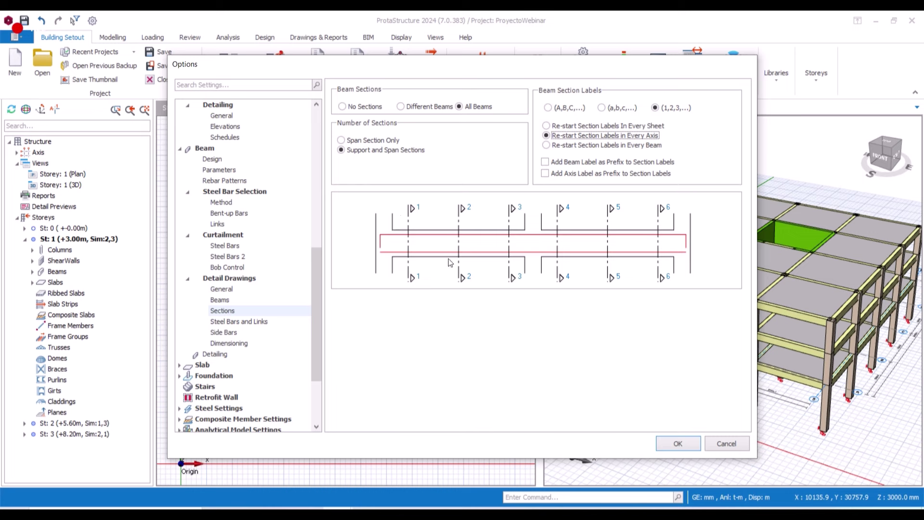
left_click(546, 145)
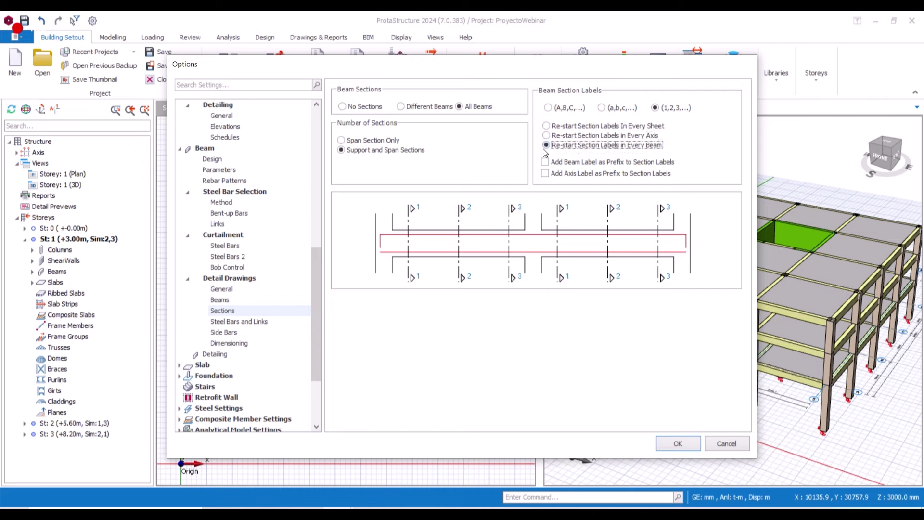
Enable Re-plot Bars Below Beam and Shift Outer Layer Bars to Enhance Display in the steel bar and link drawing settings
left_click(230, 324)
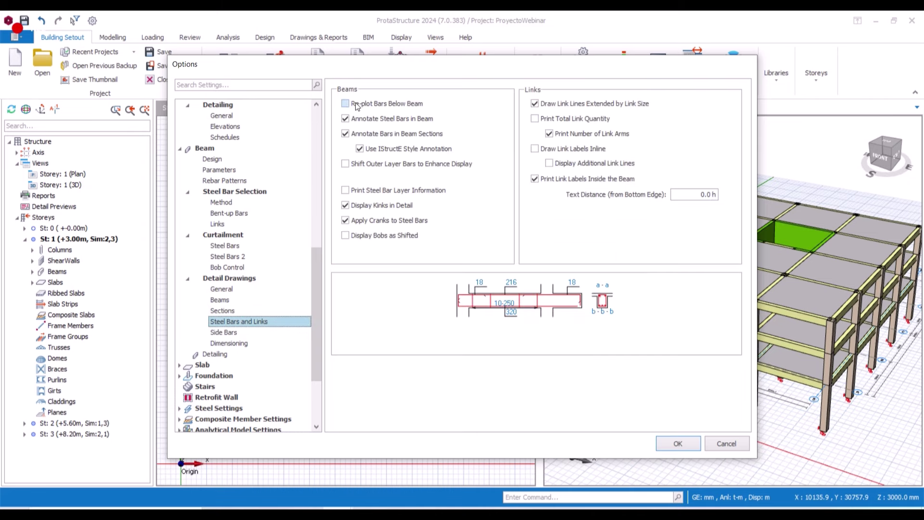
left_click(349, 104)
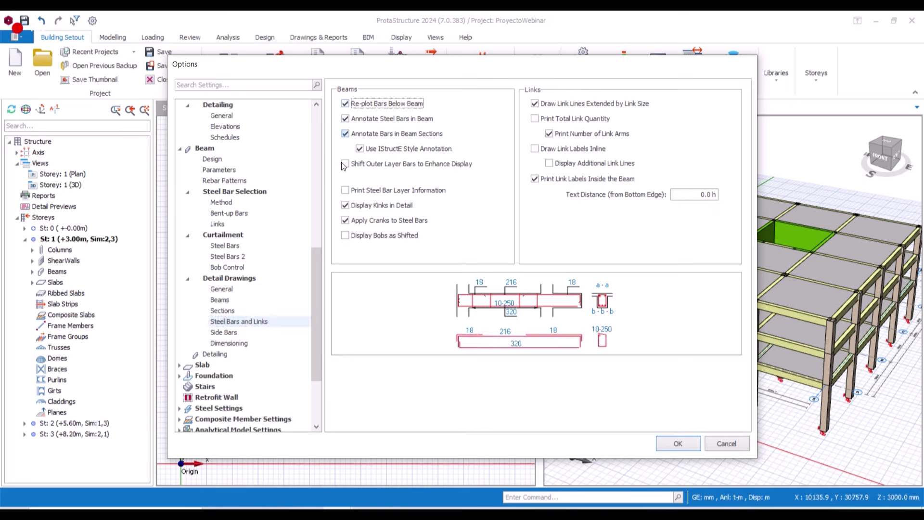
left_click(346, 104)
left_click(346, 164)
left_click(346, 165)
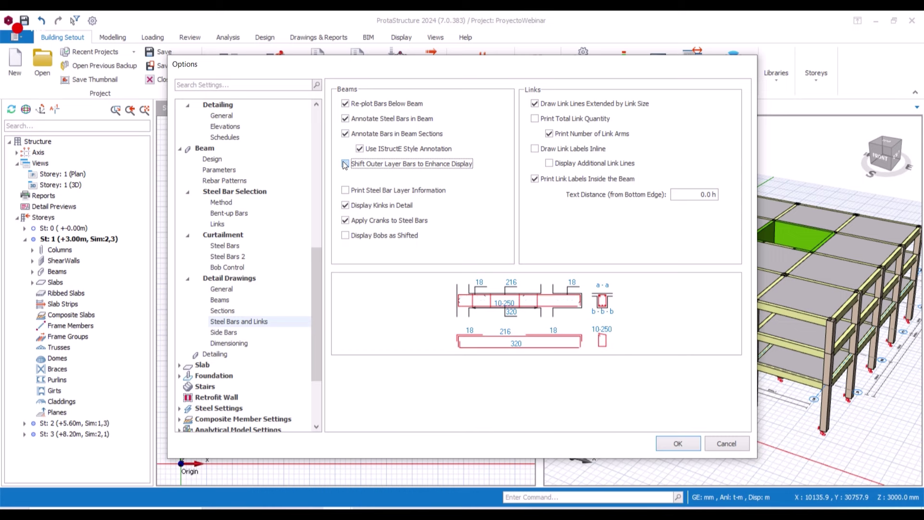
left_click(345, 164)
Enable Print Total Link Quantity and Display Additional Link Lines for the links, trying Draw Link Labels Inline without keeping it
left_click(532, 122)
left_click(534, 119)
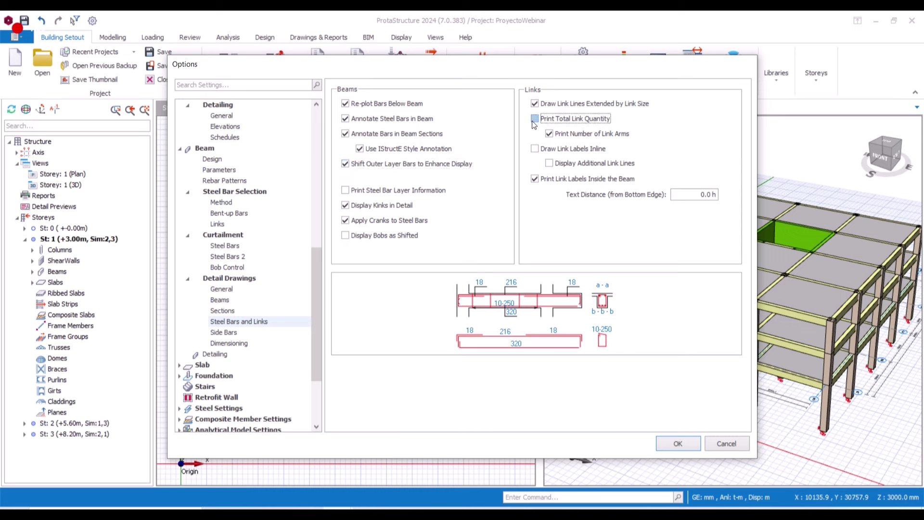
left_click(534, 119)
left_click(534, 149)
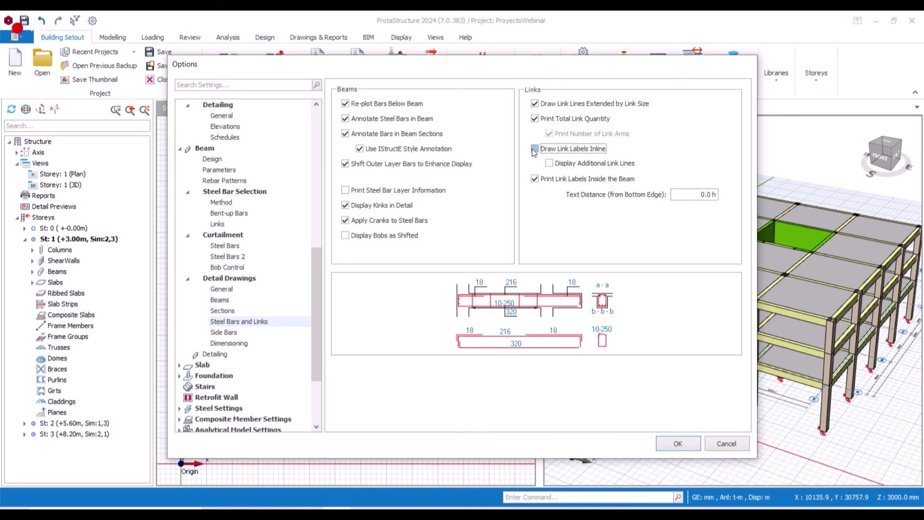
left_click(535, 149)
left_click(534, 150)
left_click(551, 164)
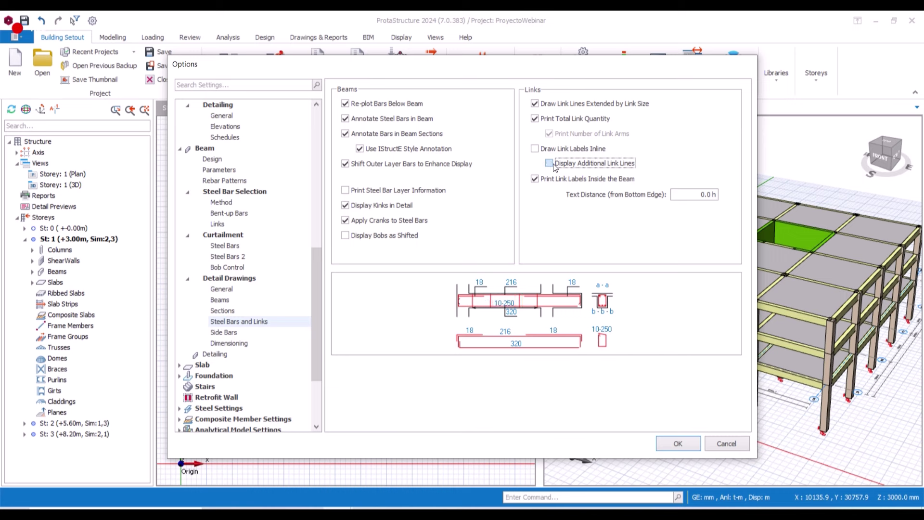
Try Print Steel Bar Layer Information for the beams and enable Display Bobs as Shifted
left_click(345, 190)
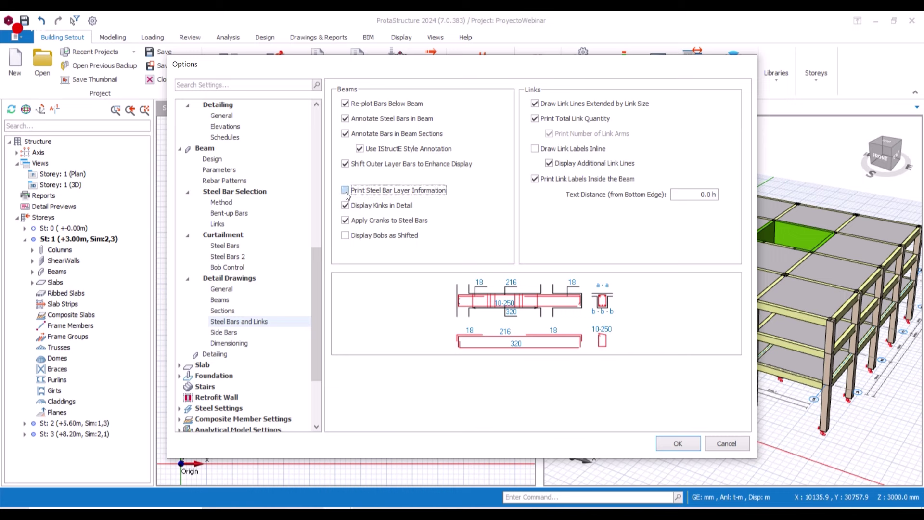
left_click(345, 191)
left_click(345, 236)
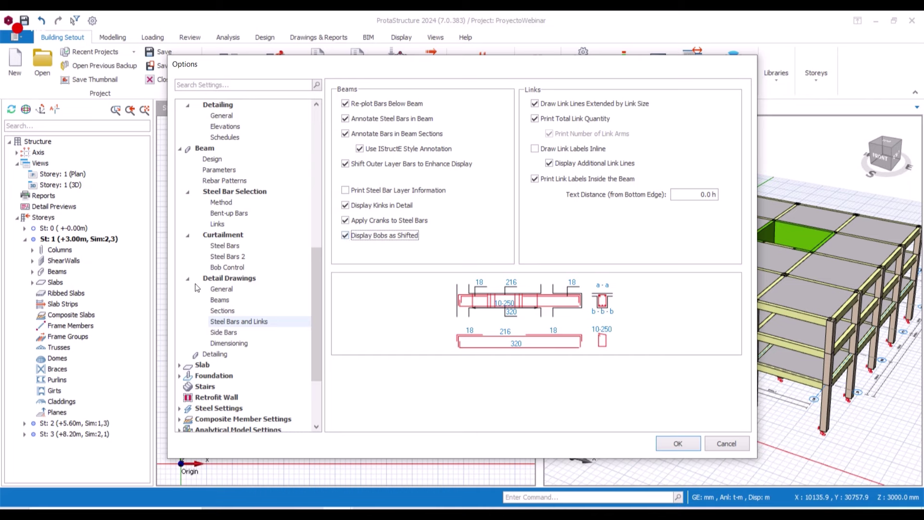
Set the beam side bars arrangement to Along 2/3 h
left_click(233, 333)
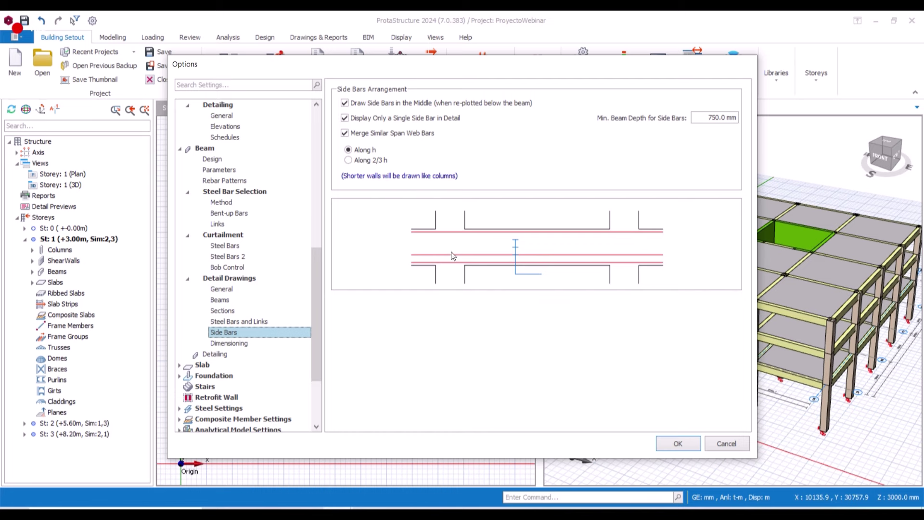
left_click(349, 160)
Review the beam dimensioning options and the detailing layout settings for beams, ribbed beams and foundation beams
left_click(233, 344)
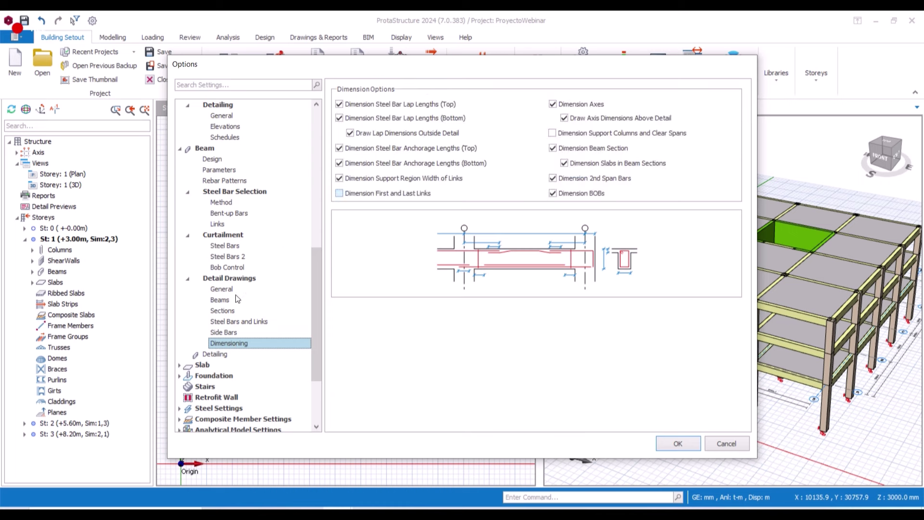
left_click(221, 353)
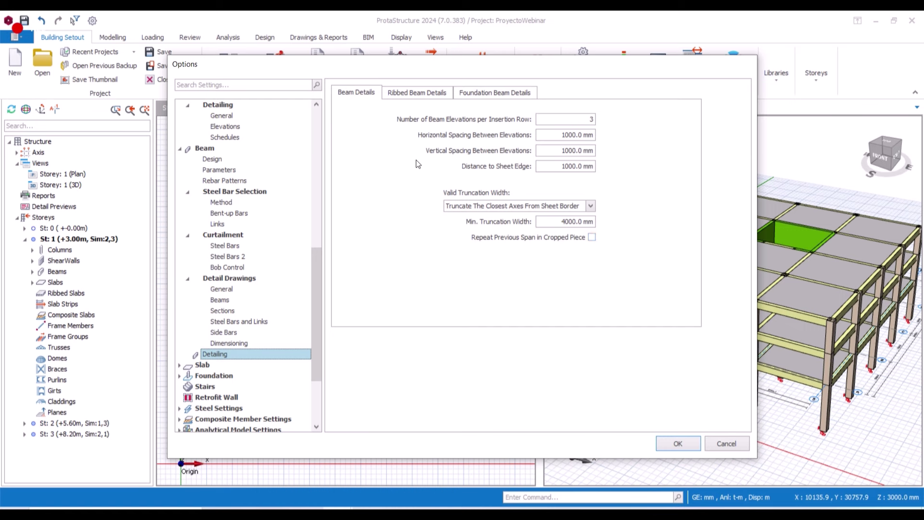
left_click(413, 95)
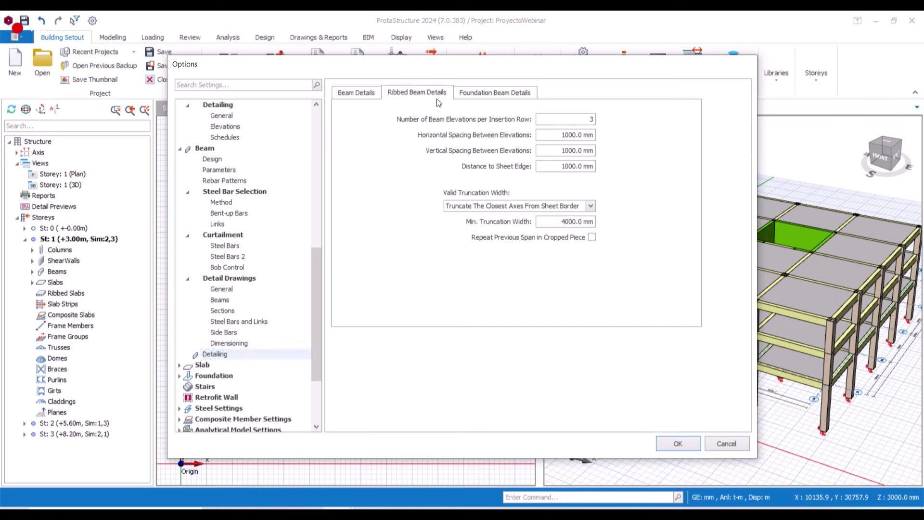
left_click(485, 95)
left_click(355, 92)
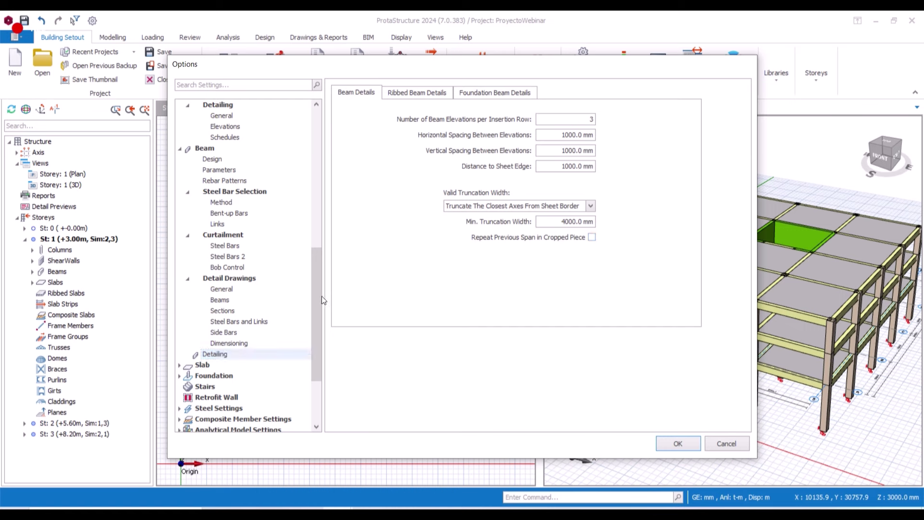
Set the foundation's Allowable Soil Stress Ultimate Strength Factor to 1.3 and check the soil vertical subgrade coefficient
left_click_drag(320, 296, 321, 354)
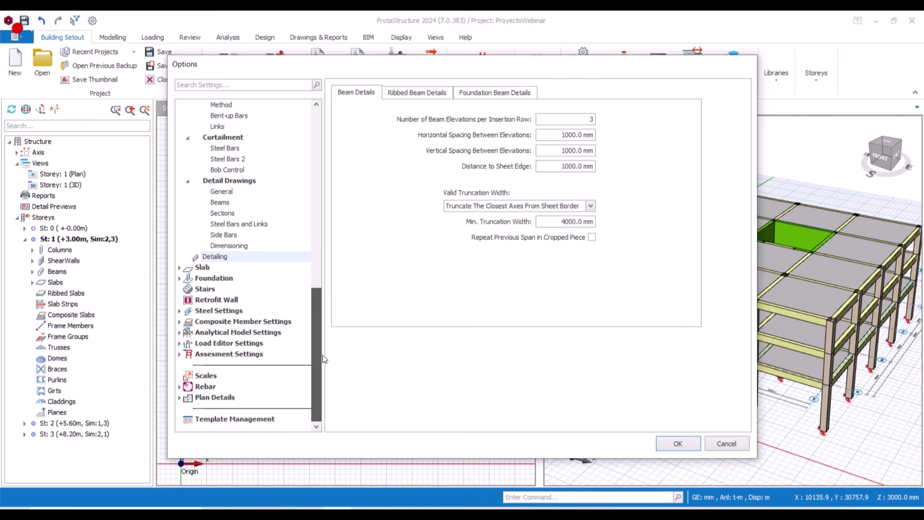
left_click(216, 282)
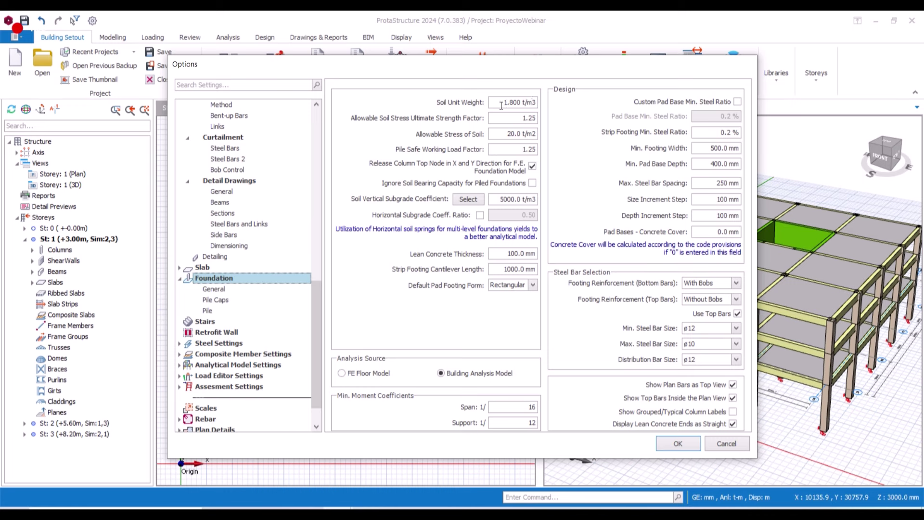
left_click_drag(502, 105, 558, 111)
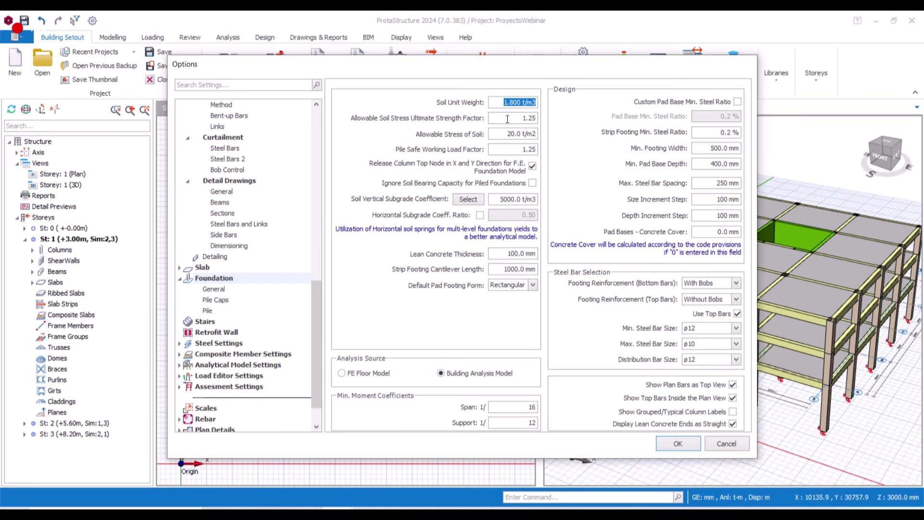
left_click_drag(507, 119, 532, 121)
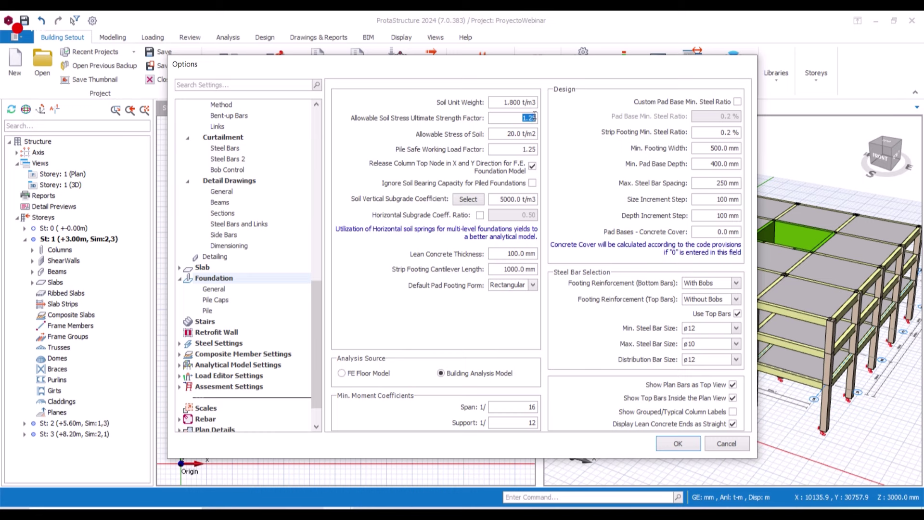
type("1")
left_click_drag(496, 197, 536, 198)
left_click(492, 199)
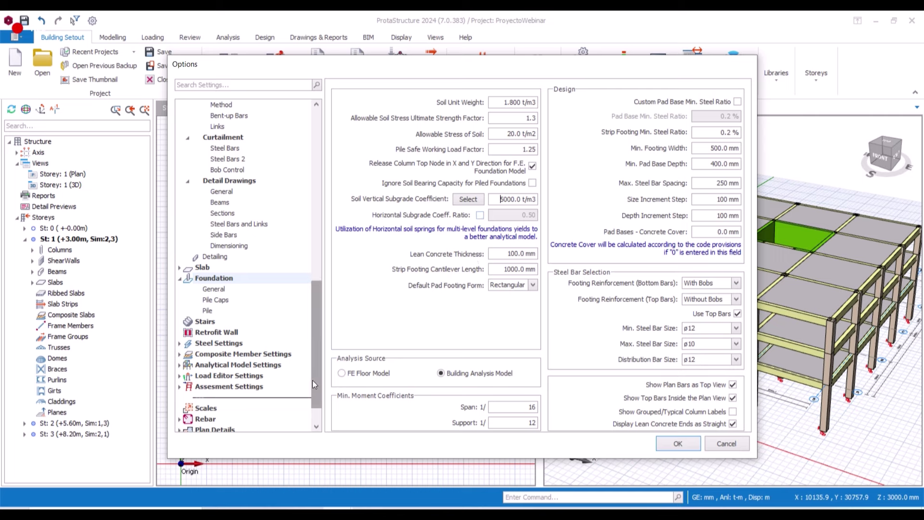
Open the composite member settings and browse the stud library for the default stud
left_click_drag(313, 381, 314, 396)
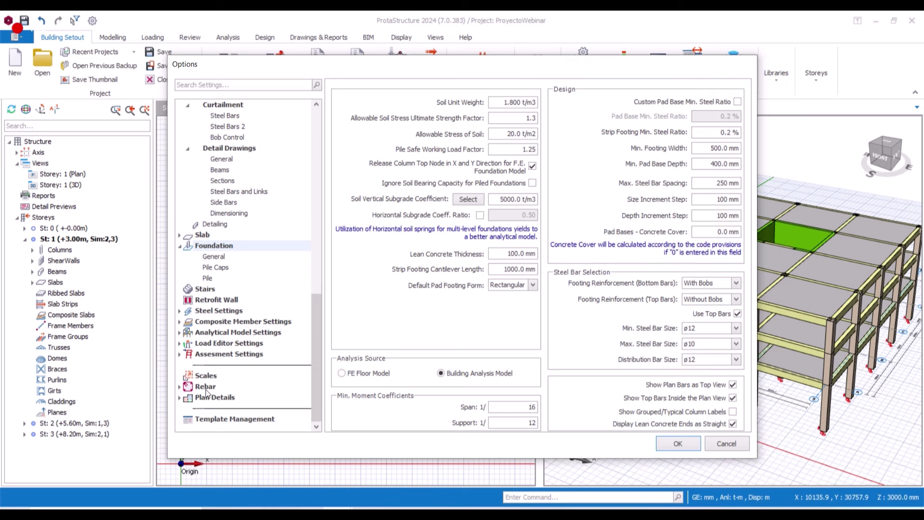
left_click(234, 323)
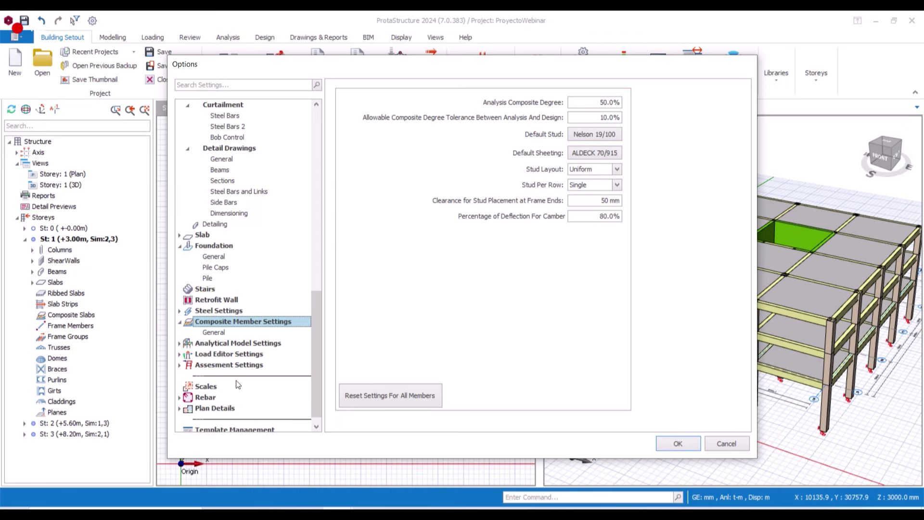
left_click(601, 137)
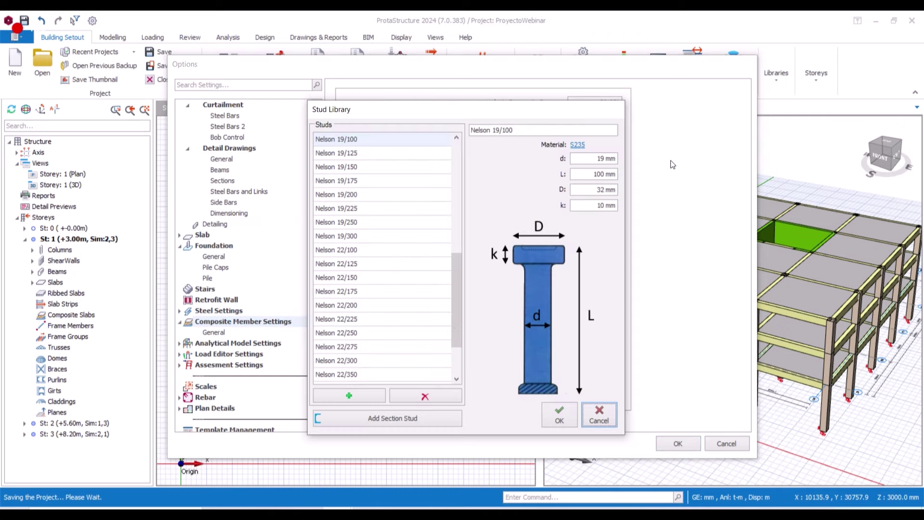
scroll(460, 332, "down", 2)
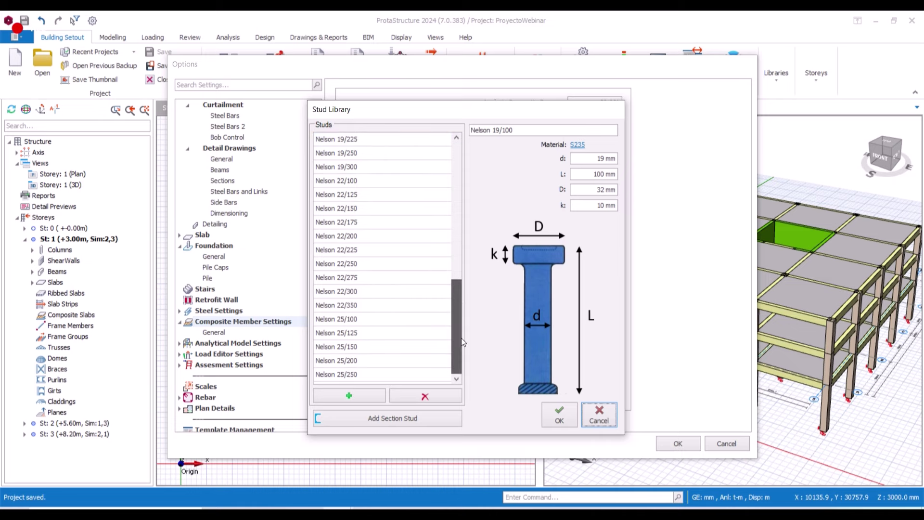
scroll(461, 338, "up", 3)
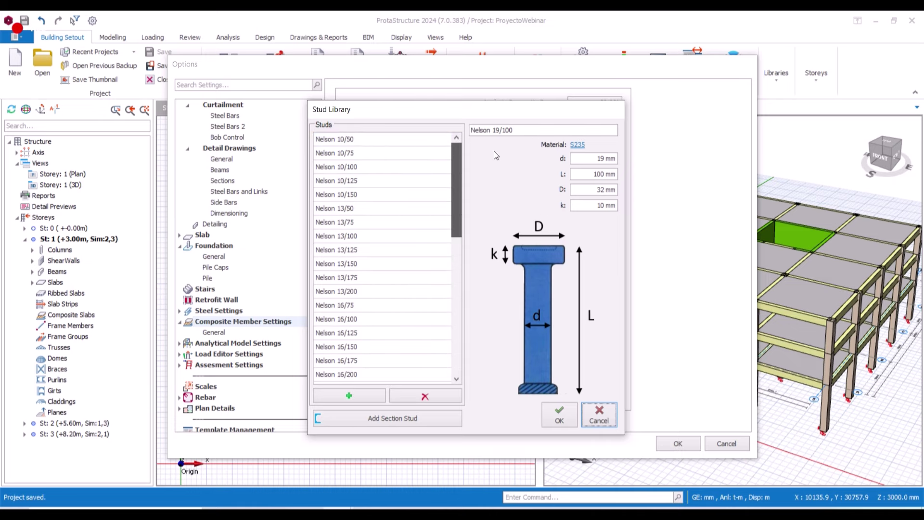
Try adding the AISCM channel section C4X4.5 as a section stud in the stud library
scroll(441, 344, "down", 3)
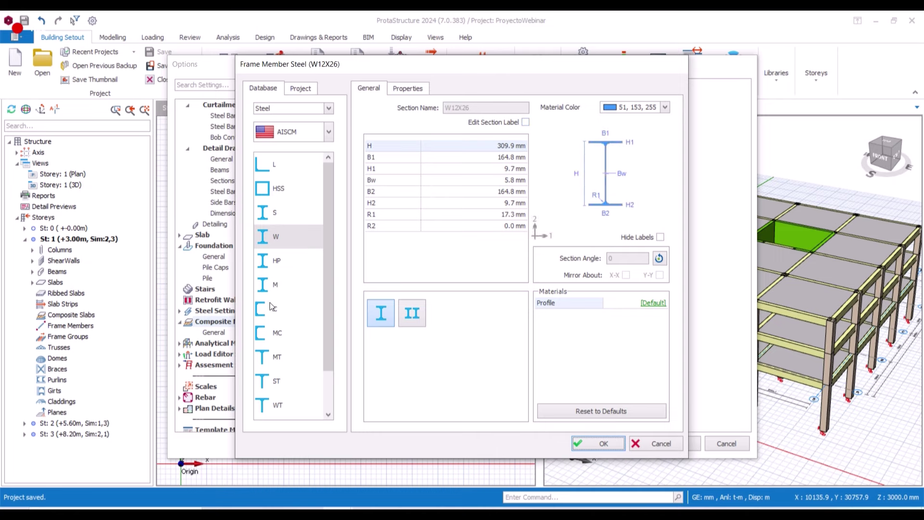
left_click(272, 308)
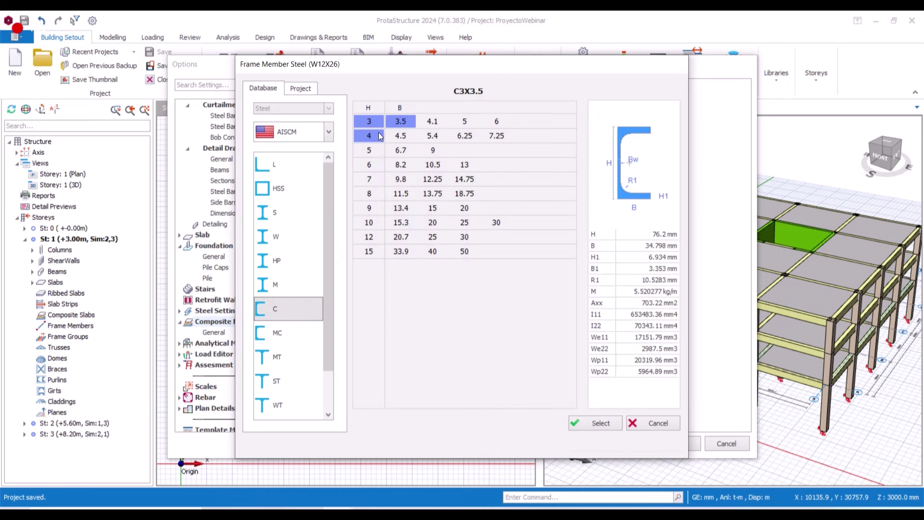
left_click(404, 135)
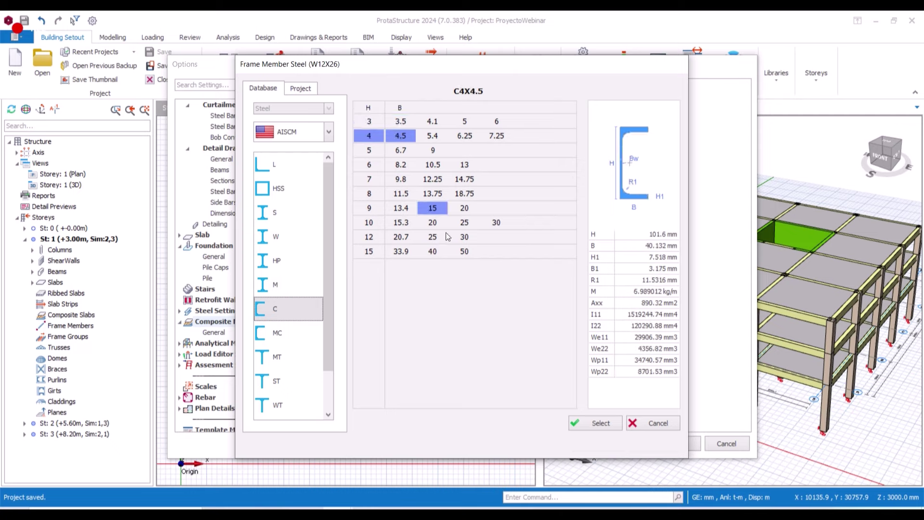
left_click(580, 442)
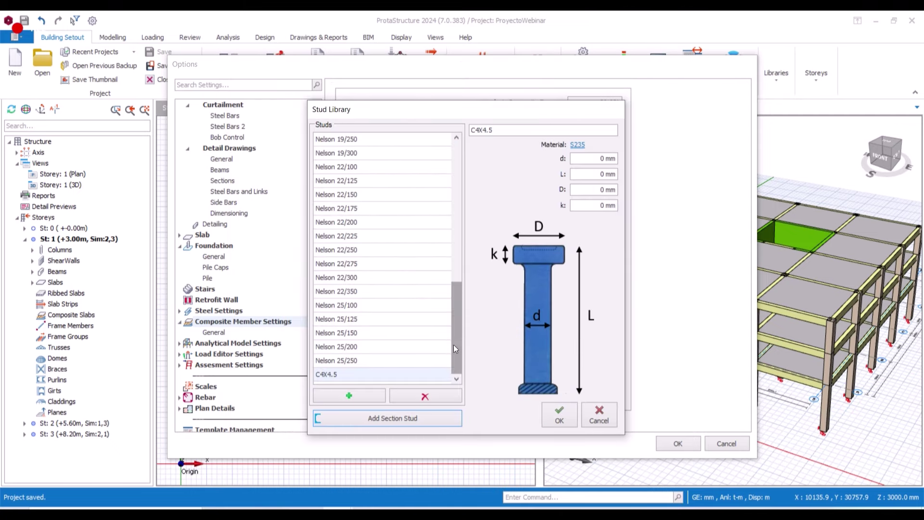
left_click(396, 364)
left_click(395, 374)
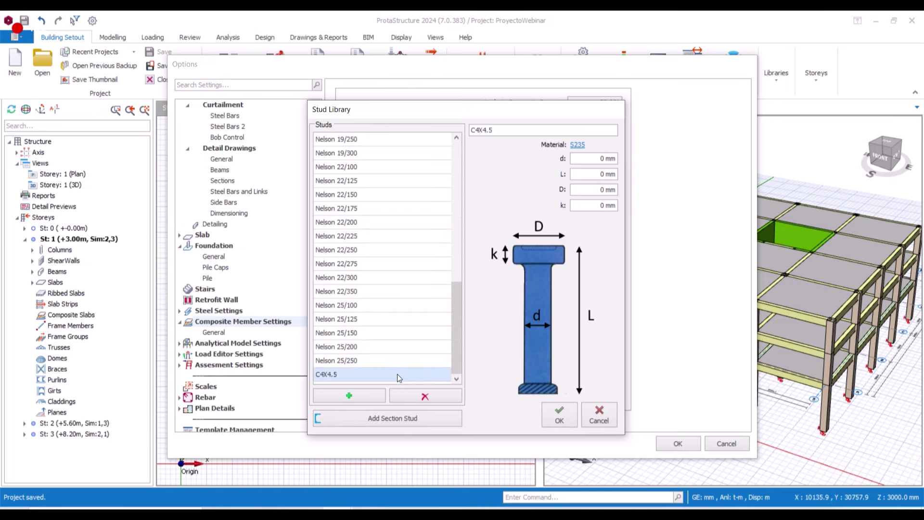
left_click(598, 417)
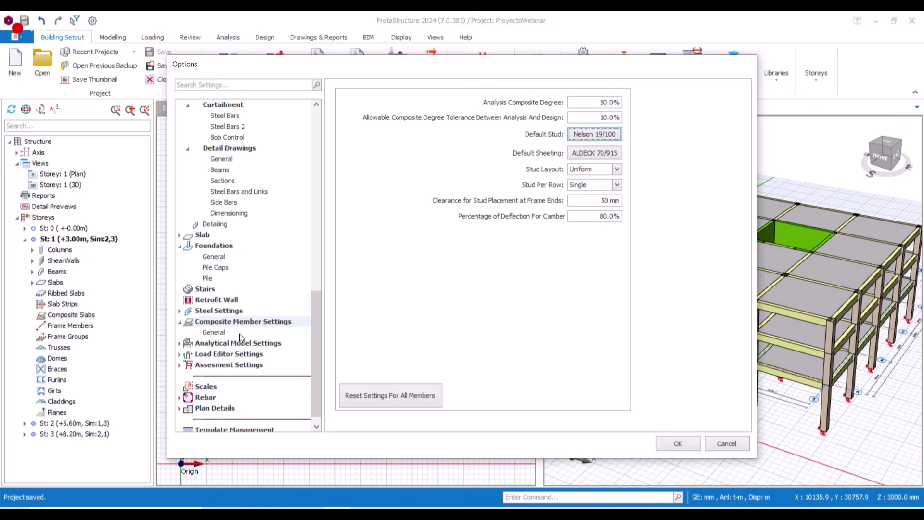
Review the general rebar and rebar label settings and accept the options
left_click(215, 398)
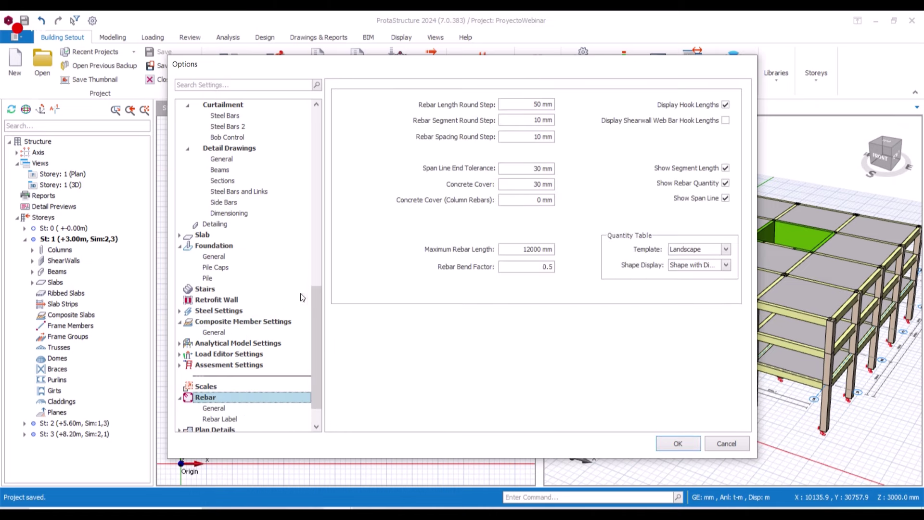
scroll(301, 296, "down", 1)
left_click(219, 385)
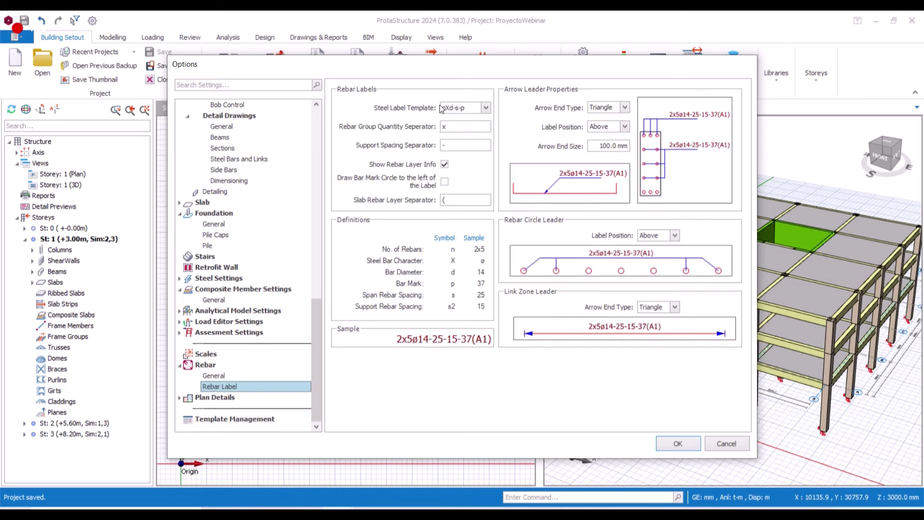
left_click(222, 376)
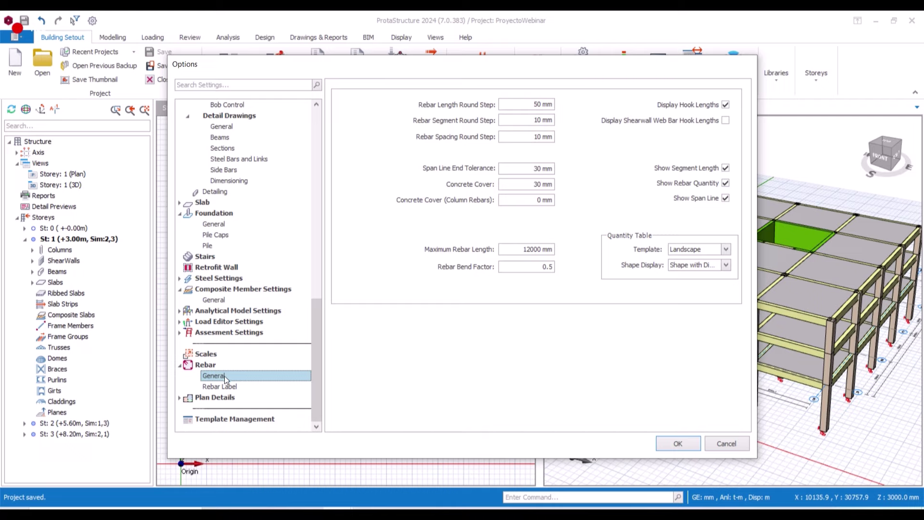
left_click(677, 445)
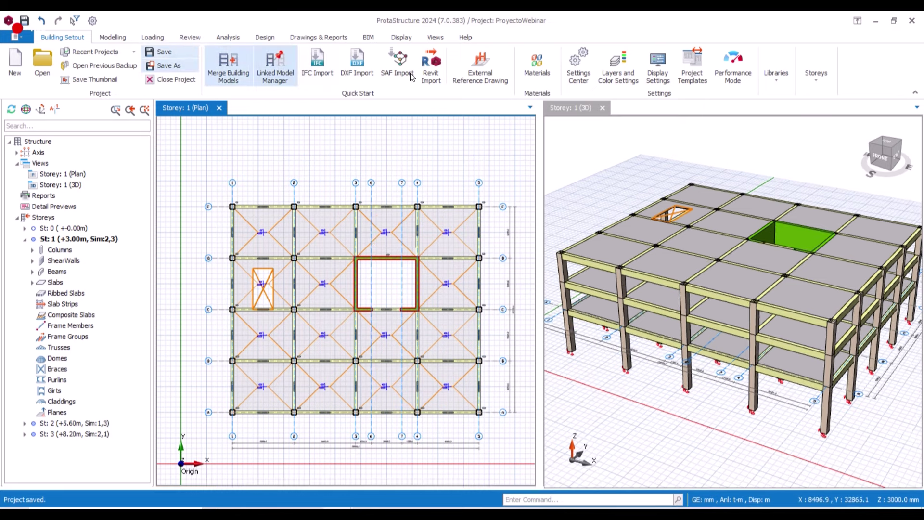
Open the project's default materials and select concrete grade C240 for the concrete columns
left_click(541, 64)
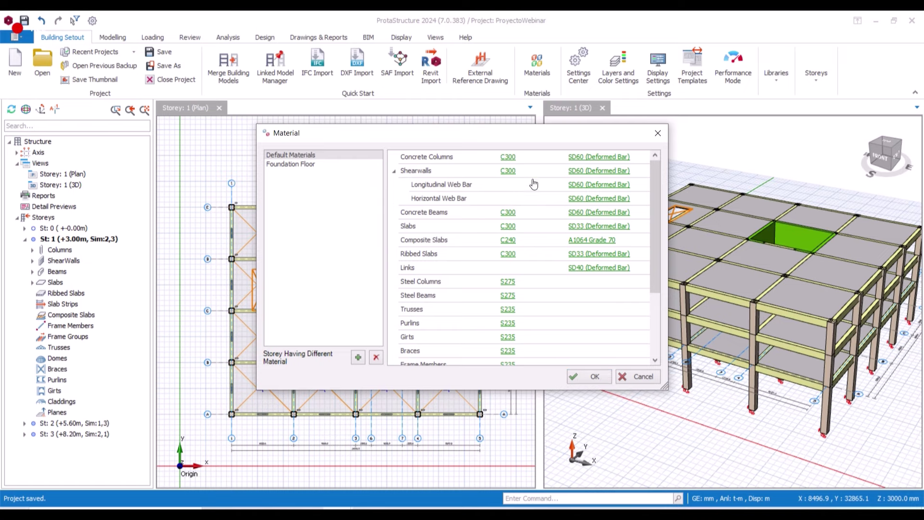
left_click(510, 169)
left_click(265, 143)
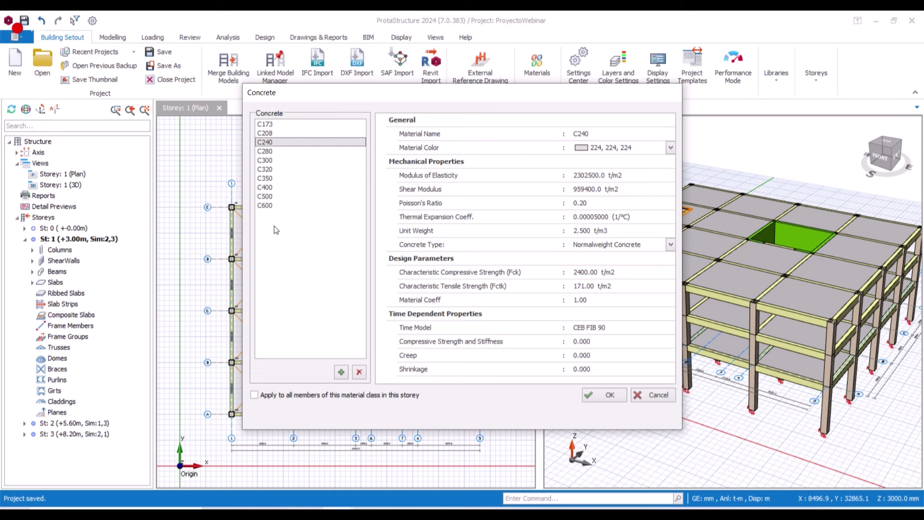
Duplicate the C240 concrete grade and delete the copy
left_click(340, 372)
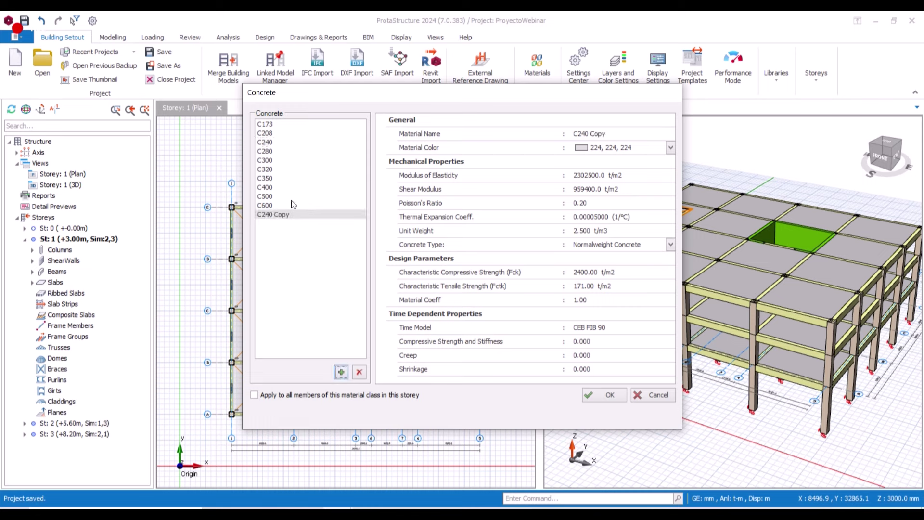
left_click(359, 371)
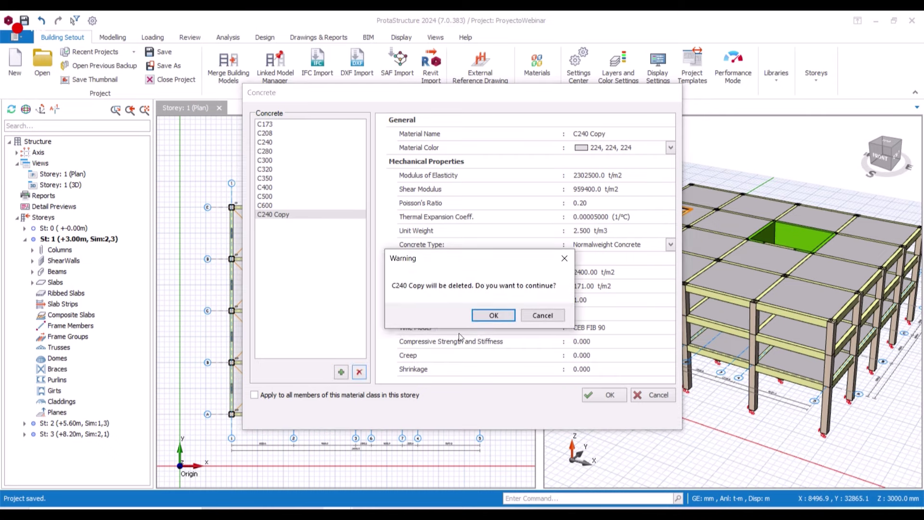
left_click(481, 314)
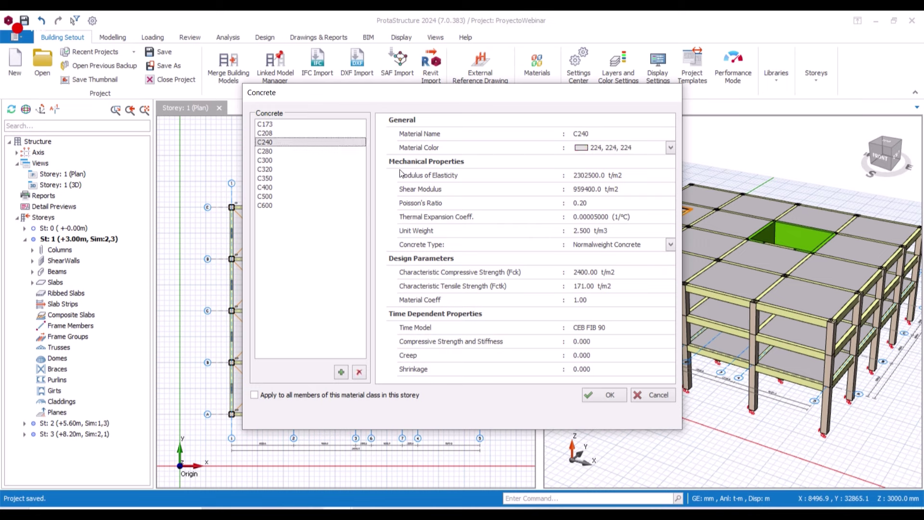
Check the color choices for C240 and confirm this grade as the concrete columns' material
left_click(670, 151)
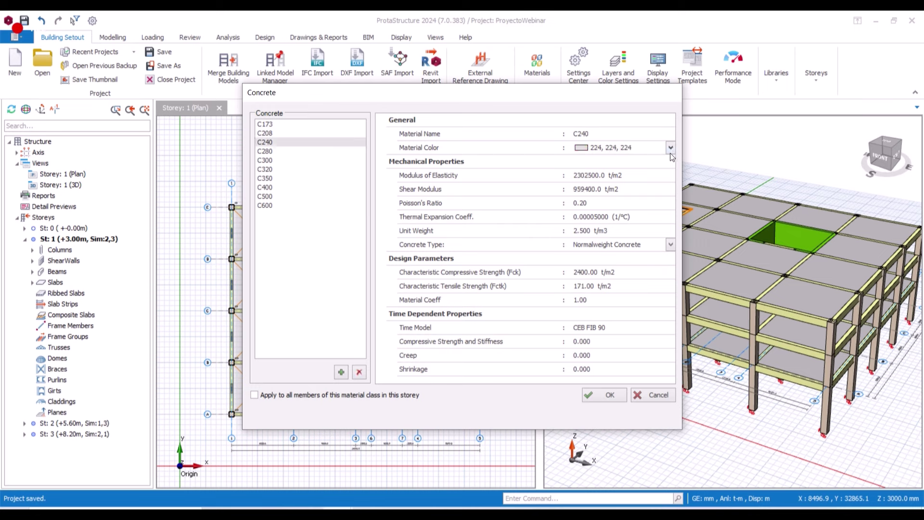
left_click(671, 151)
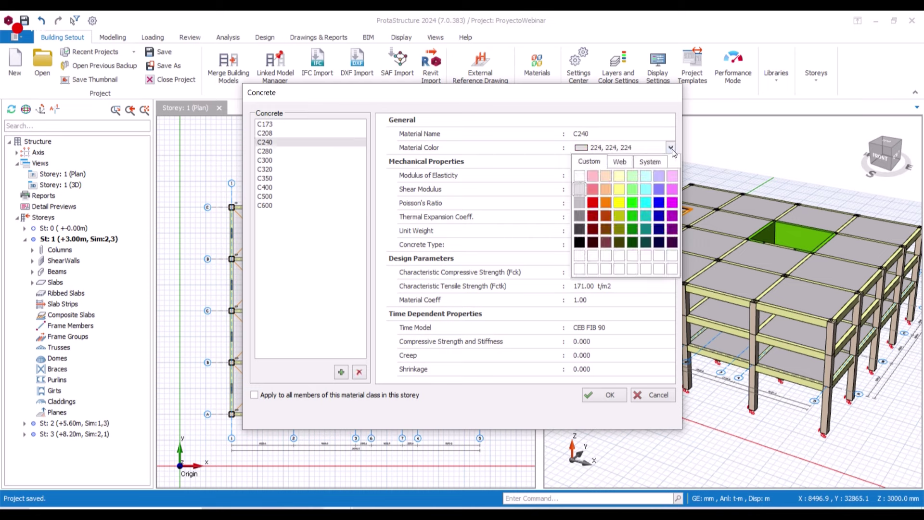
left_click(671, 151)
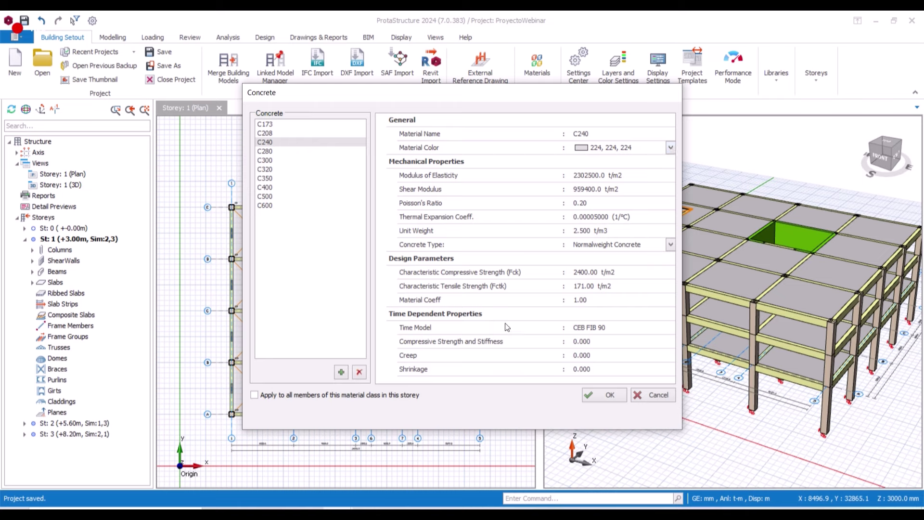
left_click(606, 398)
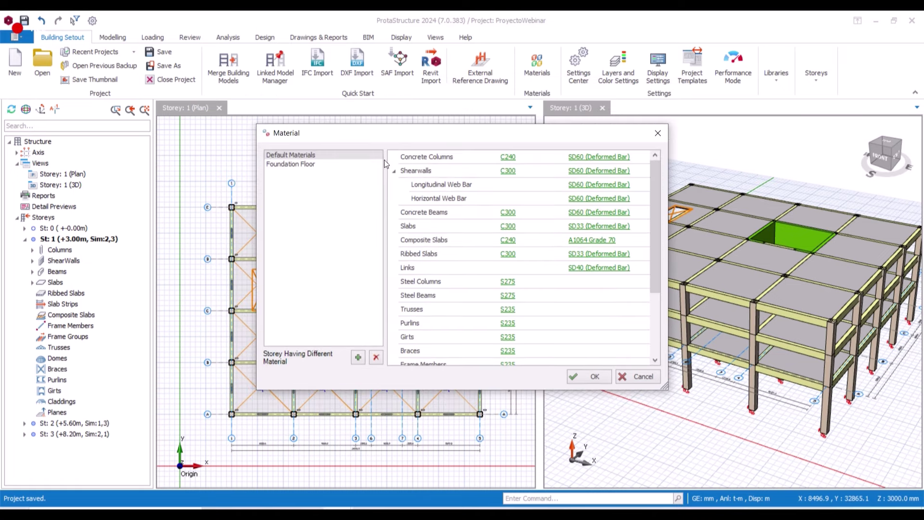
Set the default concrete grade of the shearwalls, concrete beams and slabs to C240
left_click(509, 175)
left_click(265, 142)
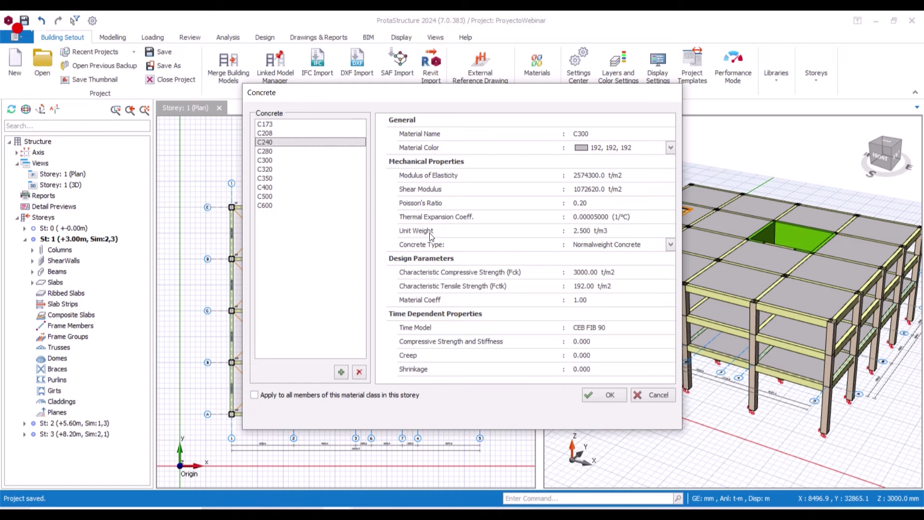
left_click(611, 394)
left_click(508, 213)
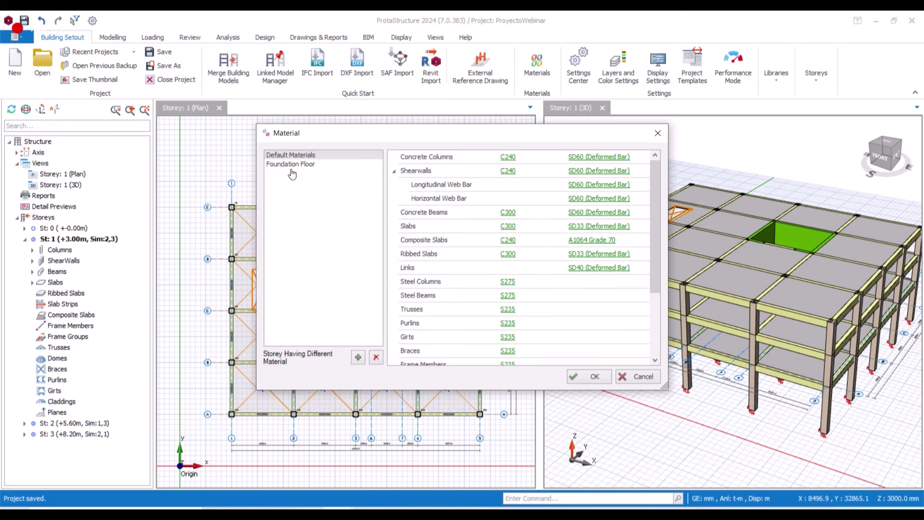
left_click(277, 143)
left_click(606, 394)
left_click(506, 229)
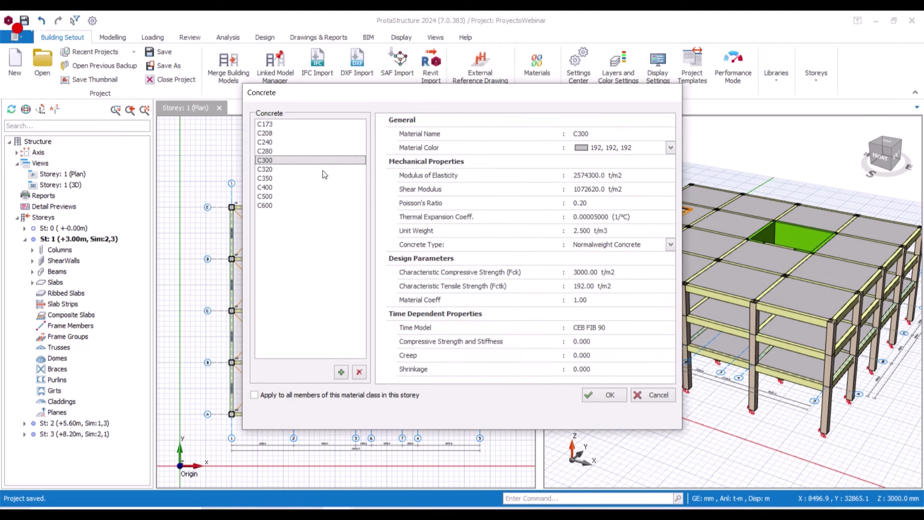
left_click(282, 142)
left_click(605, 397)
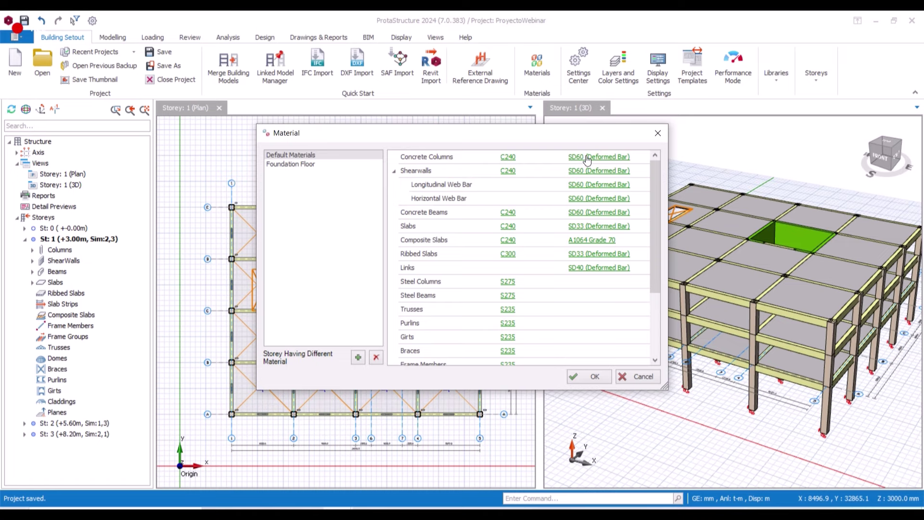
In the rebar table of the columns' SD60 steel, relabel the 10 mm bar as 3/8 and the 12 mm bar as 1/2
left_click(625, 158)
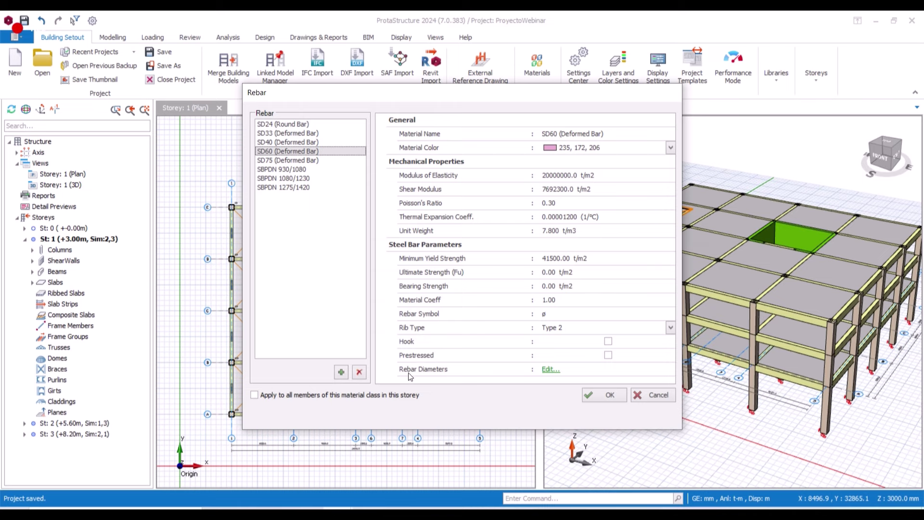
left_click(550, 369)
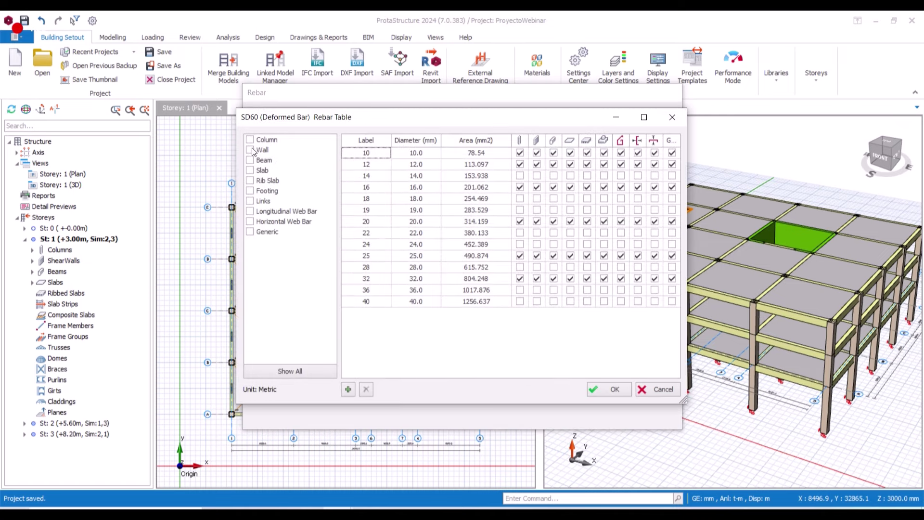
left_click(371, 153)
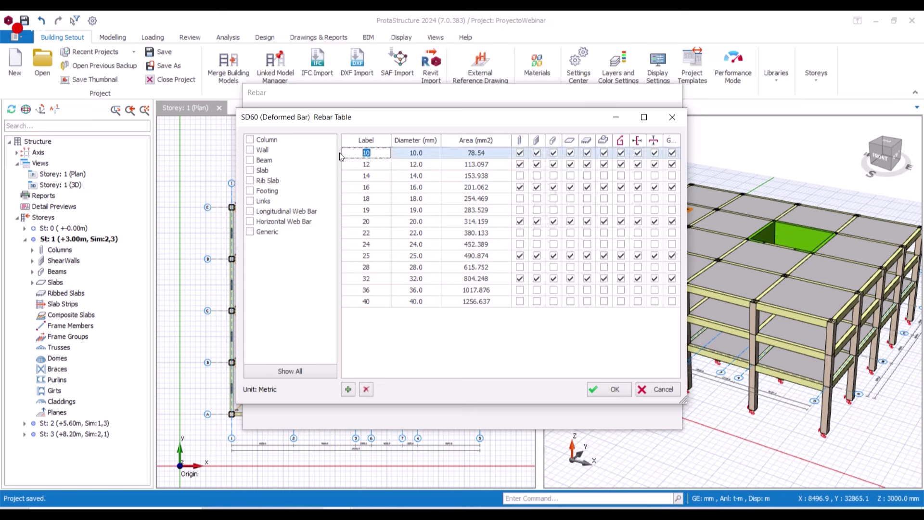
type("3/8")
left_click(376, 167)
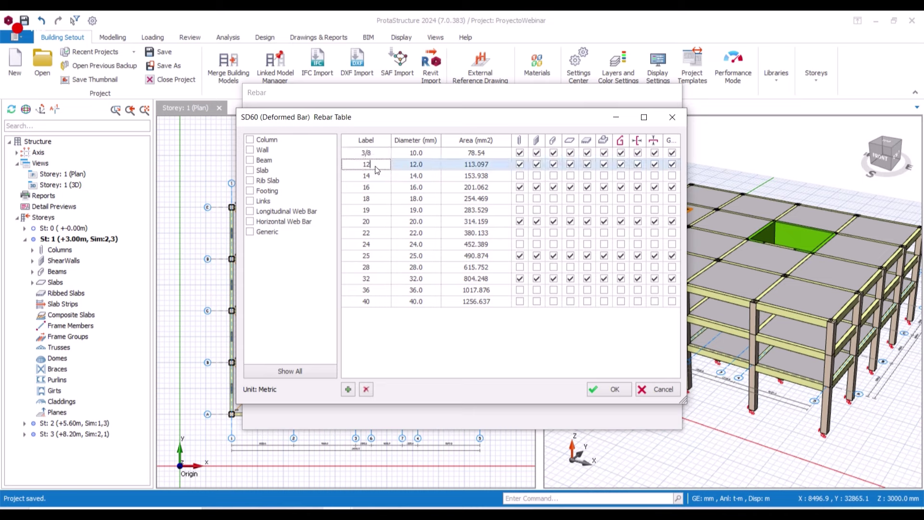
Relabel the 16 mm bar as 5/8, the 19 mm bar as 3/4 and the 25 mm bar as 1
left_click(374, 191)
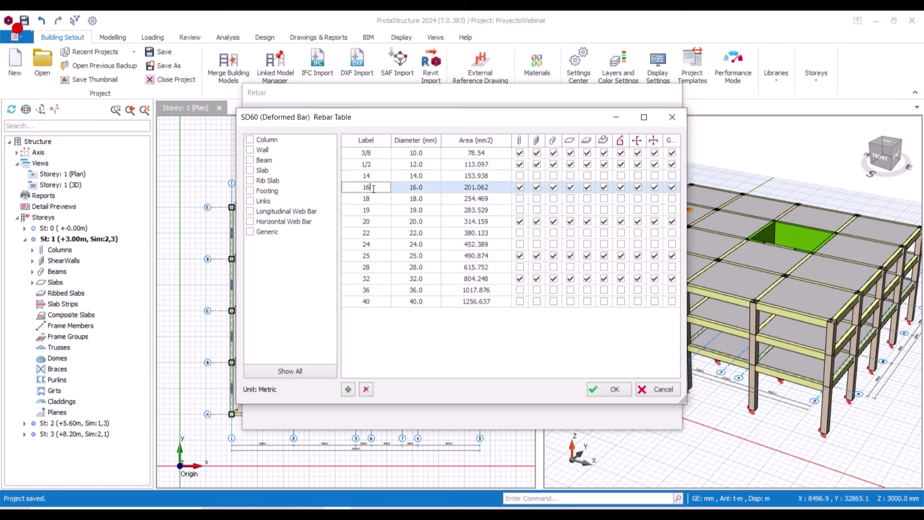
type("5/8")
left_click(350, 210)
type("3/4")
left_click(377, 258)
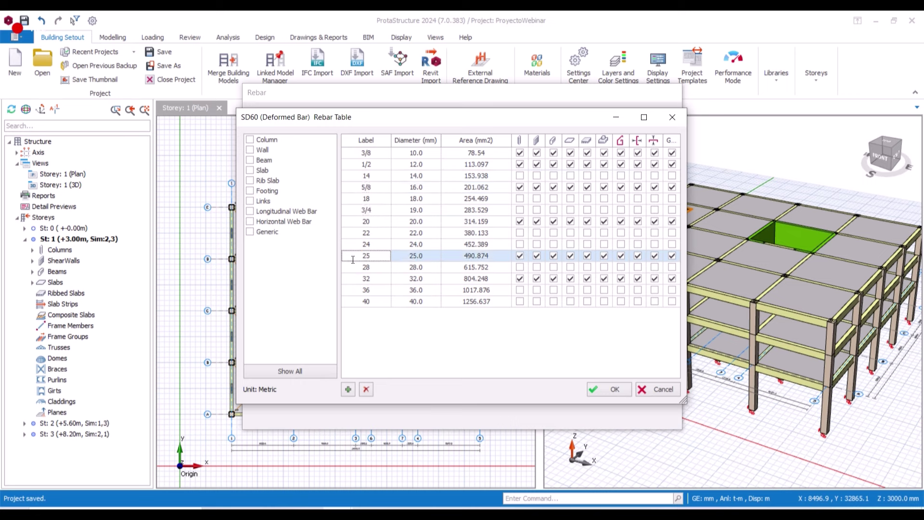
type("1")
left_click(359, 267)
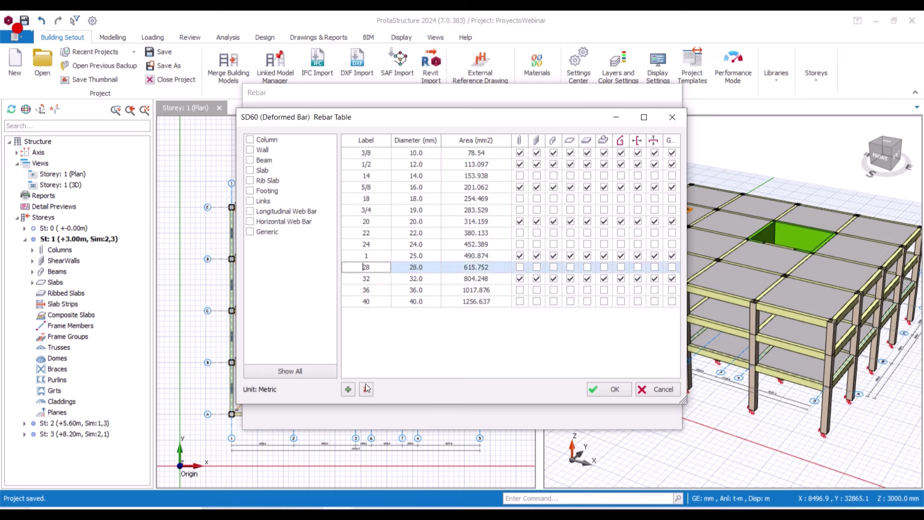
Delete the 28, 32, 36 and 40 mm bars from the SD60 rebar table
left_click(365, 389)
left_click(368, 268)
left_click(365, 389)
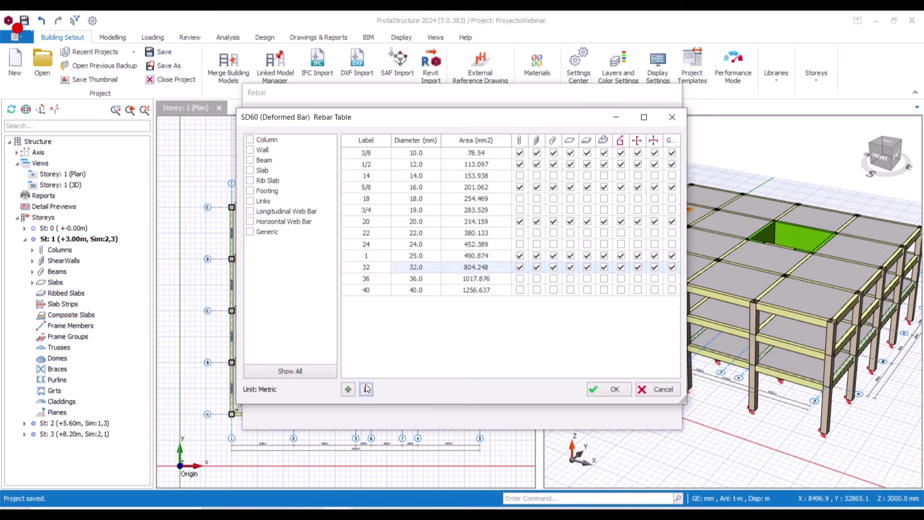
left_click(370, 269)
left_click(366, 389)
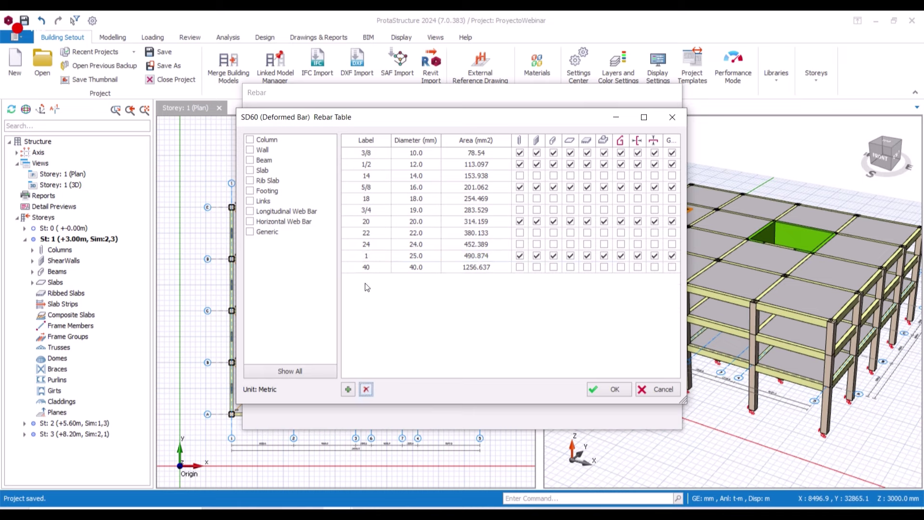
left_click(367, 268)
left_click(366, 389)
Delete the 20, 22, 24, 14 and 18 mm bars from the SD60 rebar table
left_click(366, 221)
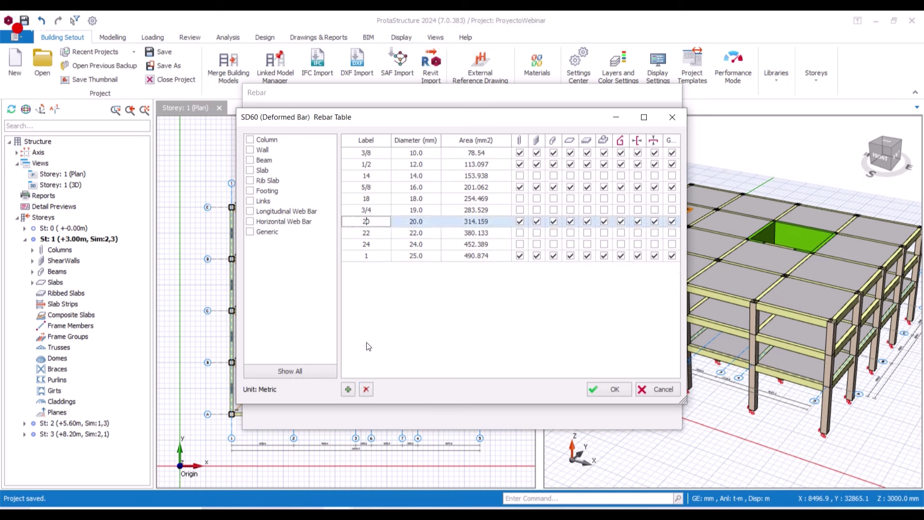
left_click(366, 388)
left_click(370, 221)
left_click(366, 389)
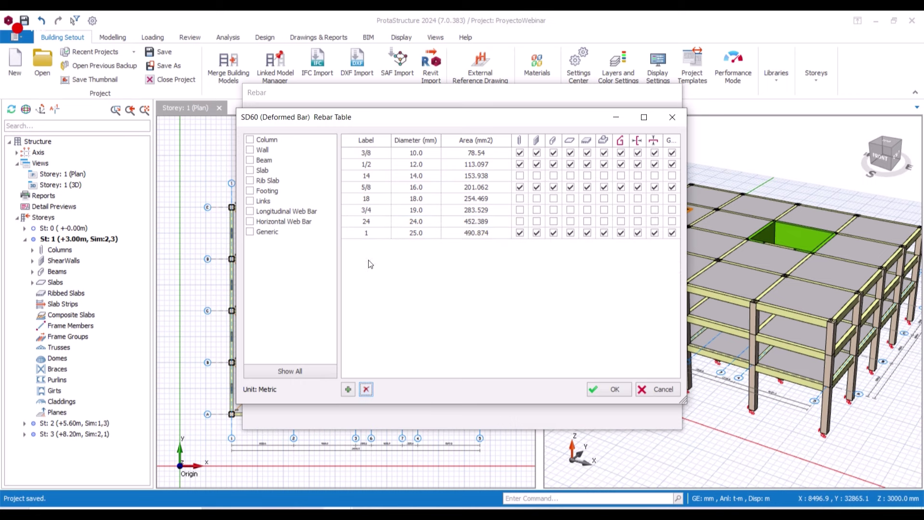
left_click(370, 221)
left_click(366, 388)
left_click(370, 175)
left_click(365, 389)
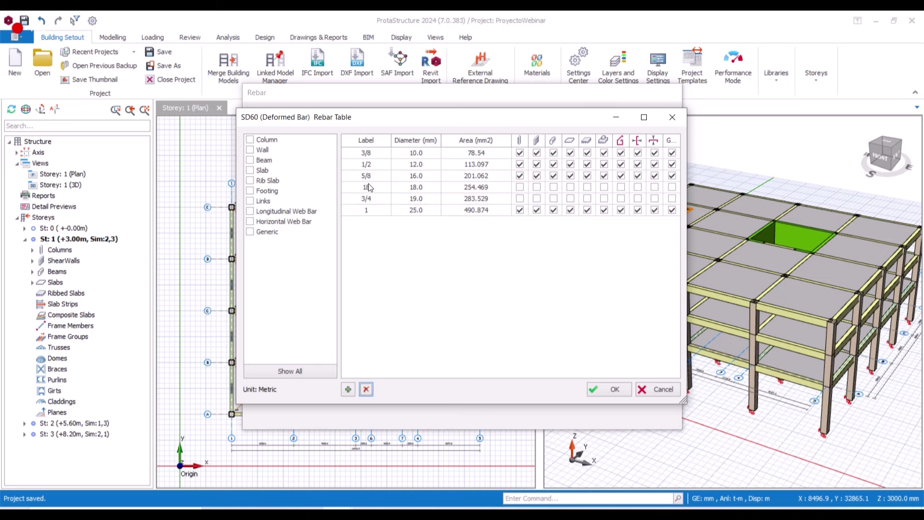
left_click(371, 187)
left_click(366, 389)
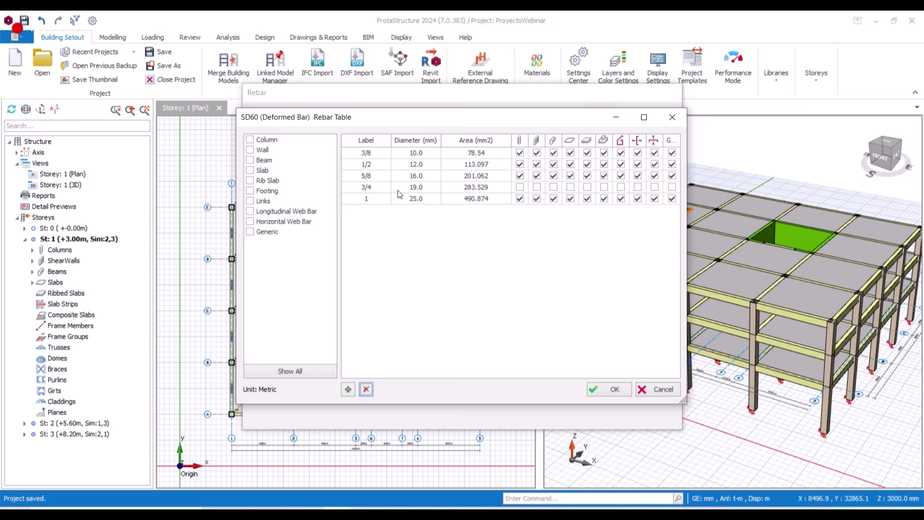
Enable the 3/4 bar for columns, walls, beams and footings, and exclude the 1 bar from slabs
left_click(520, 186)
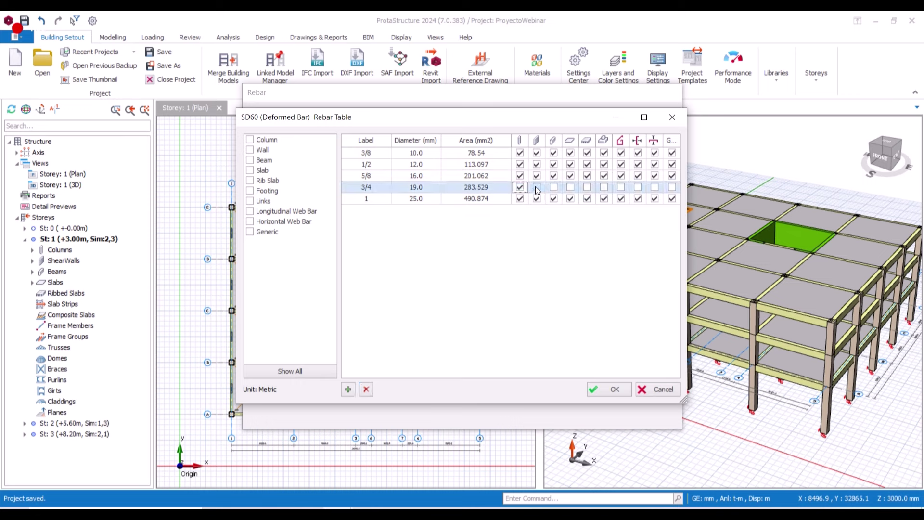
left_click(537, 187)
left_click(554, 188)
left_click(571, 199)
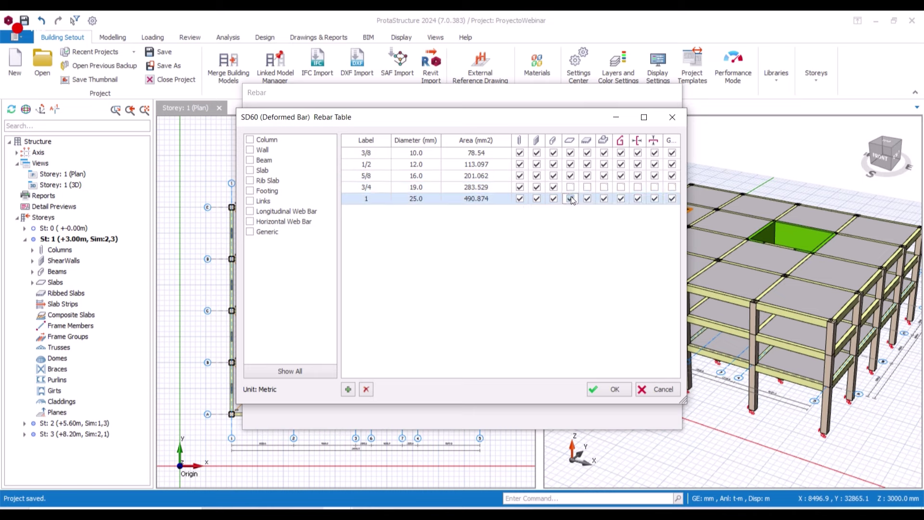
left_click(571, 199)
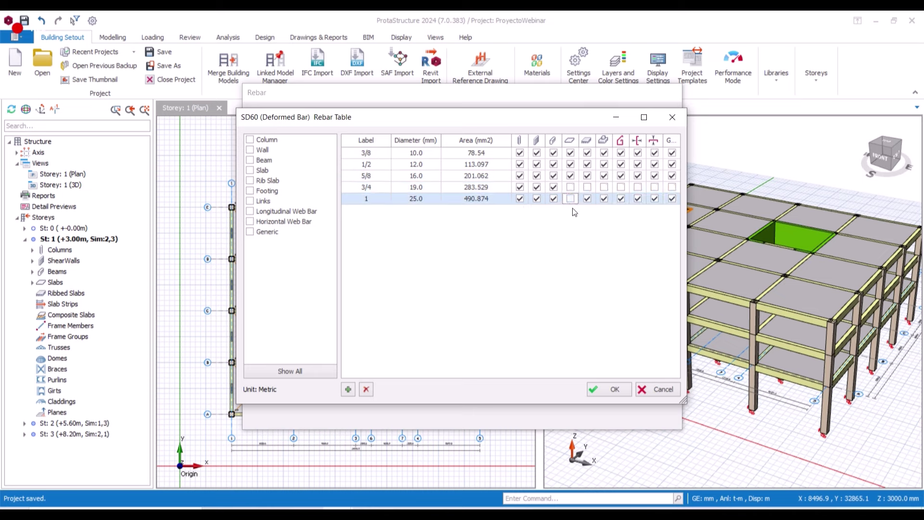
left_click(605, 191)
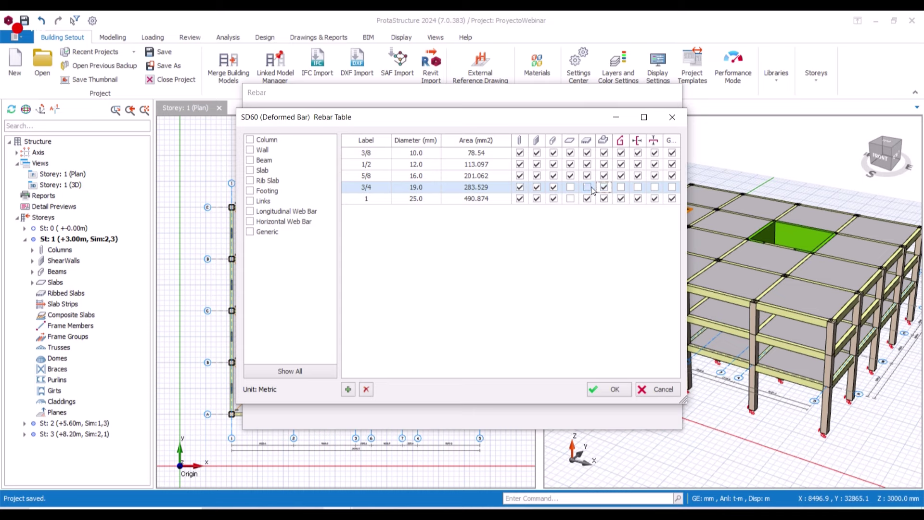
Exclude the 1 bar from links and toggle its use for longitudinal web bars and generic reinforcement
left_click(621, 199)
left_click(621, 199)
left_click(638, 199)
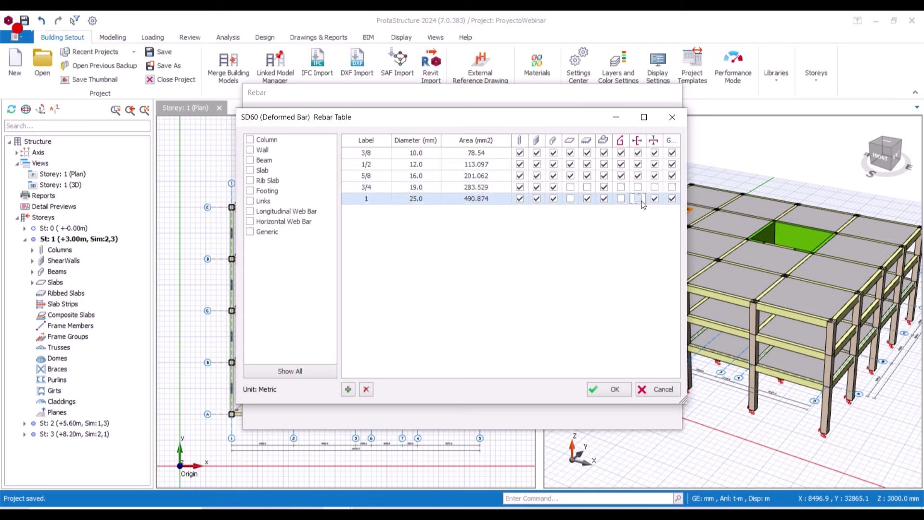
left_click(671, 199)
left_click(638, 198)
left_click(672, 198)
Accept the SD60 rebar table and steel definition, and close the project materials settings
left_click(612, 386)
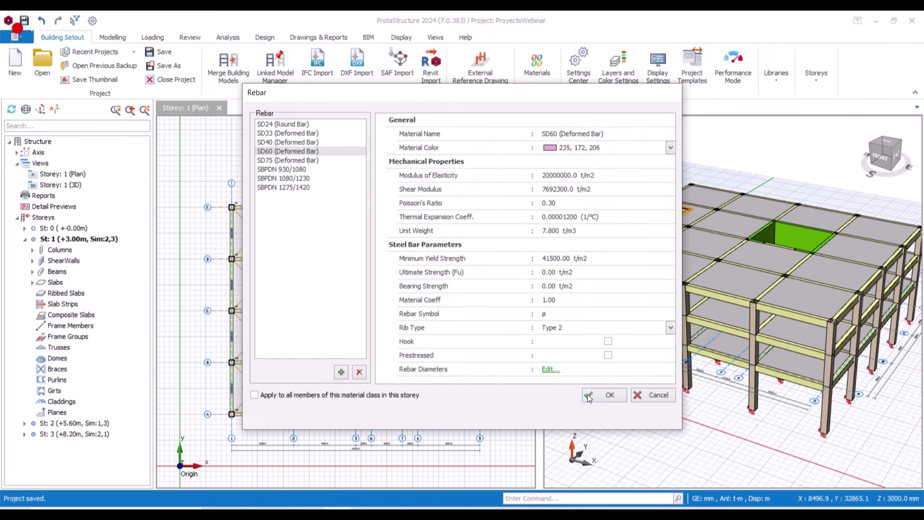
left_click(599, 395)
left_click(577, 376)
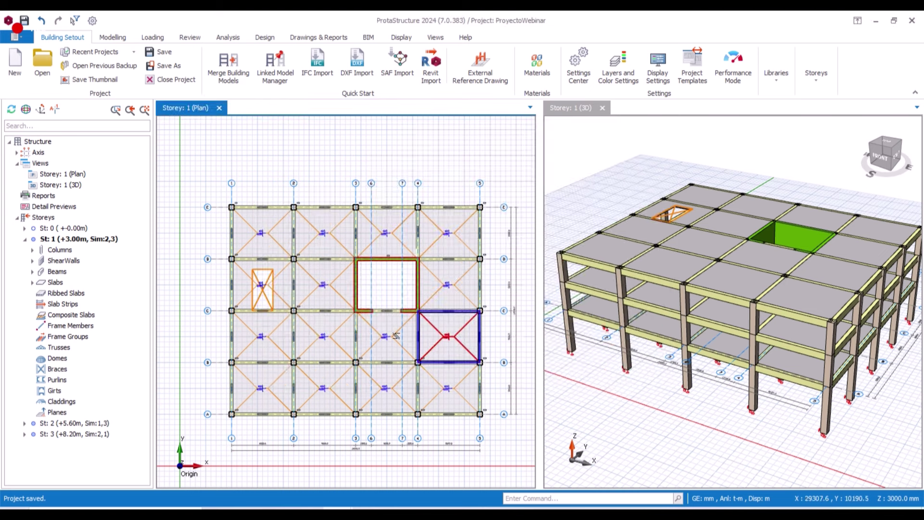